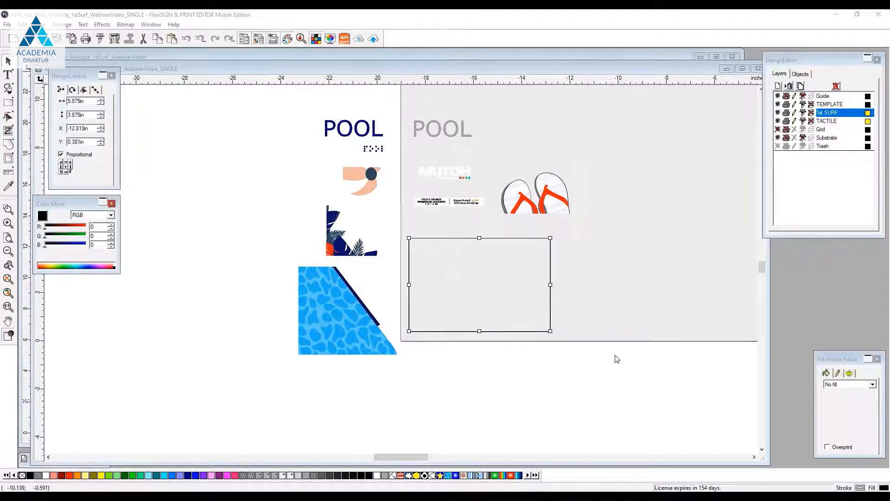
# - Clear the existing POOL lettering and braille from the sign, and add the text POOL in Arial on the empty area beside it
pyautogui.click(608, 294)
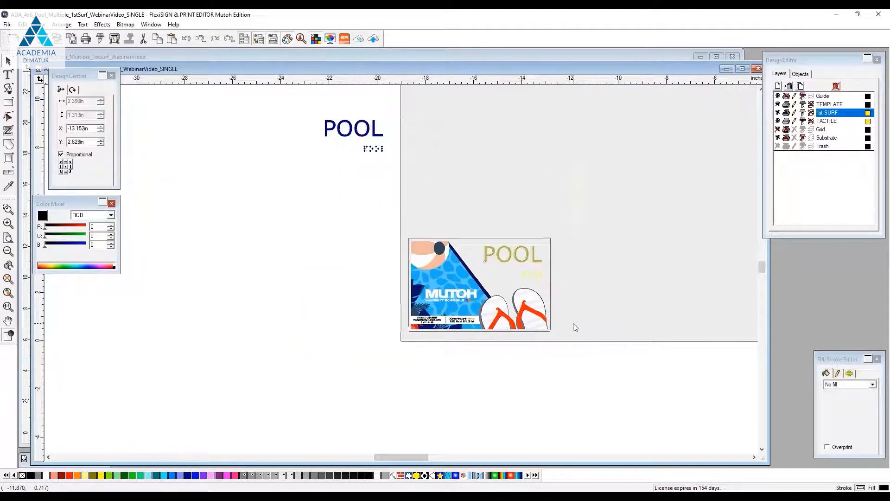
pyautogui.scroll(2, 573, 324)
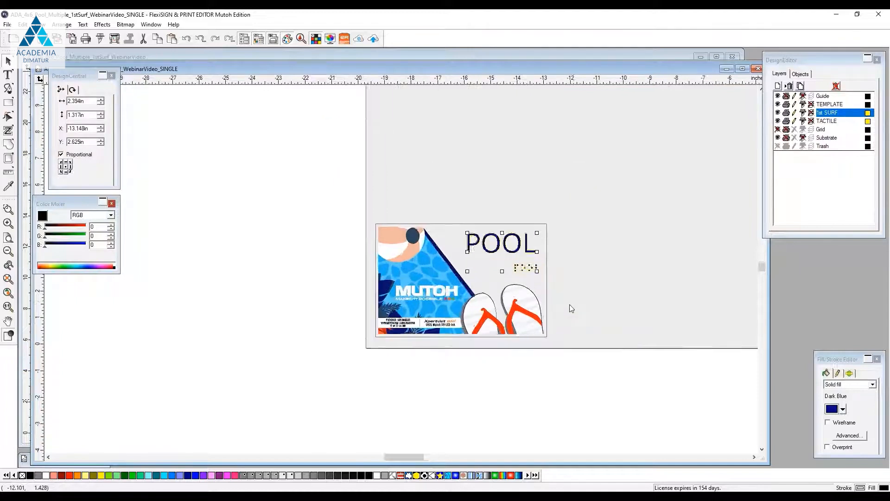
pyautogui.scroll(1, 602, 288)
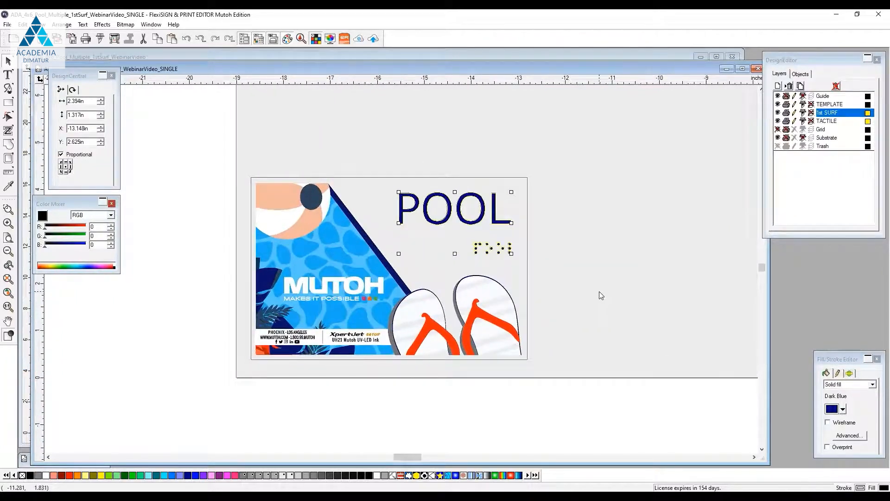
pyautogui.click(598, 292)
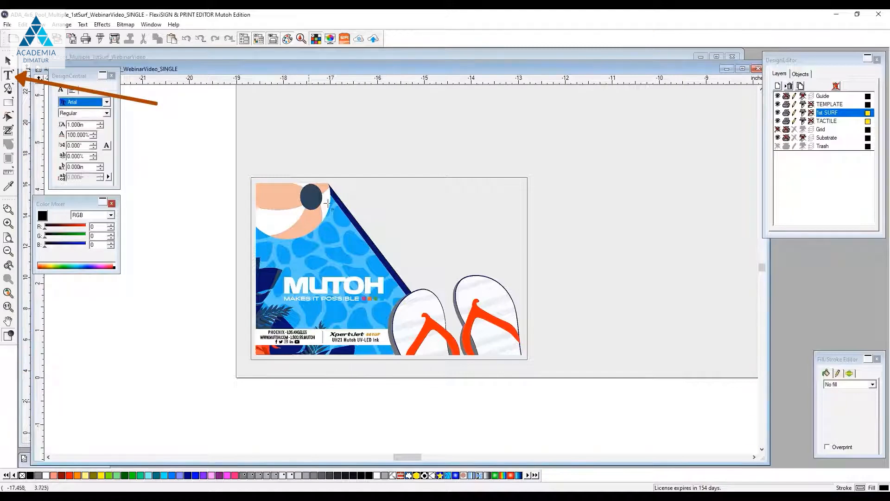
pyautogui.click(539, 208)
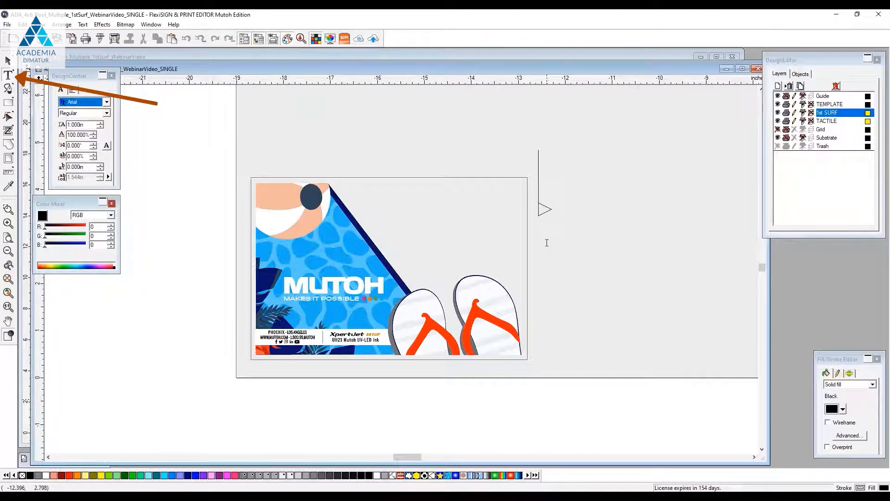
pyautogui.write('poo')
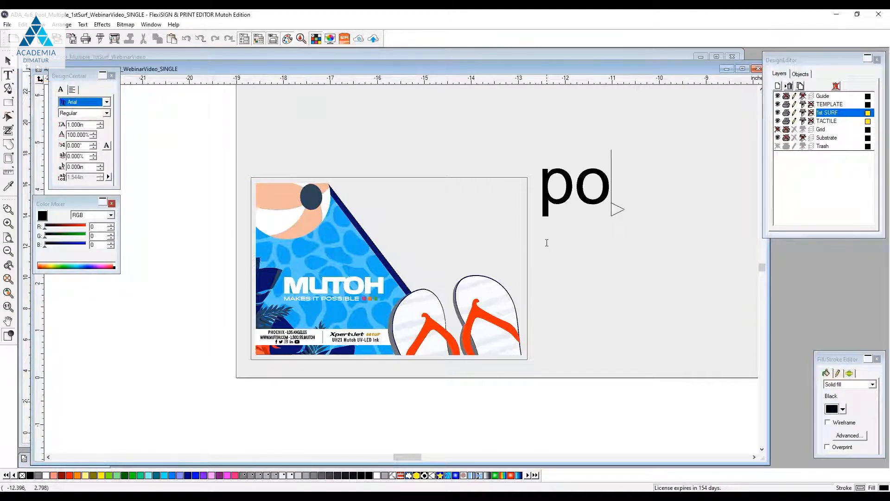
pyautogui.press('BackSpace')
pyautogui.press('BackSpace')
pyautogui.press('BackSpace')
pyautogui.write('POOL')
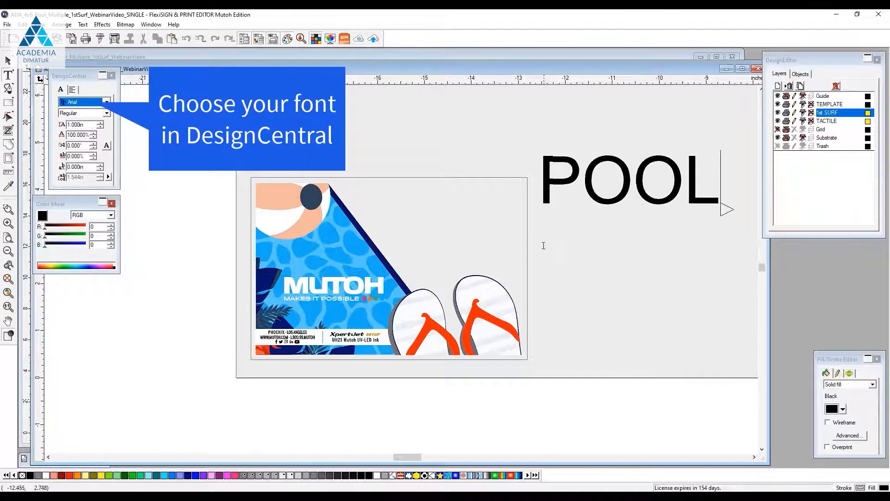
pyautogui.click(8, 61)
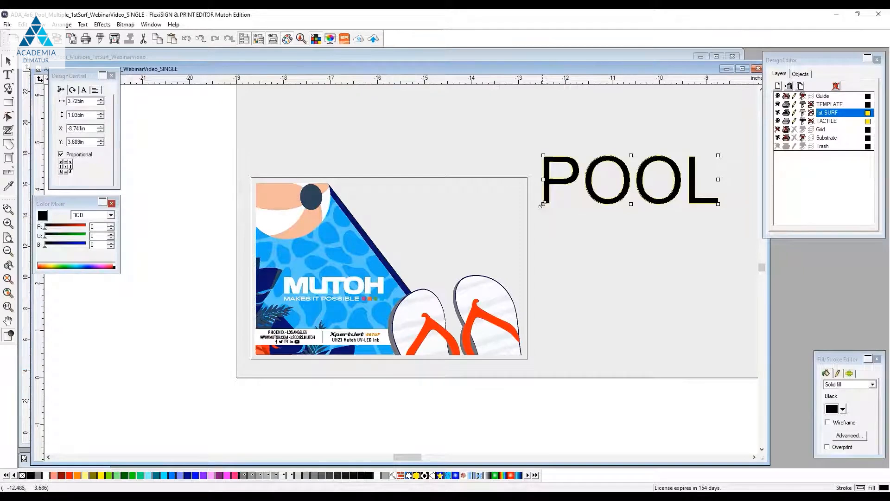
# - Scale the POOL text proportionally to about 2.6 in wide and place it off the sign, above and beyond its right edge
pyautogui.moveTo(542, 204); pyautogui.dragTo(420, 209)
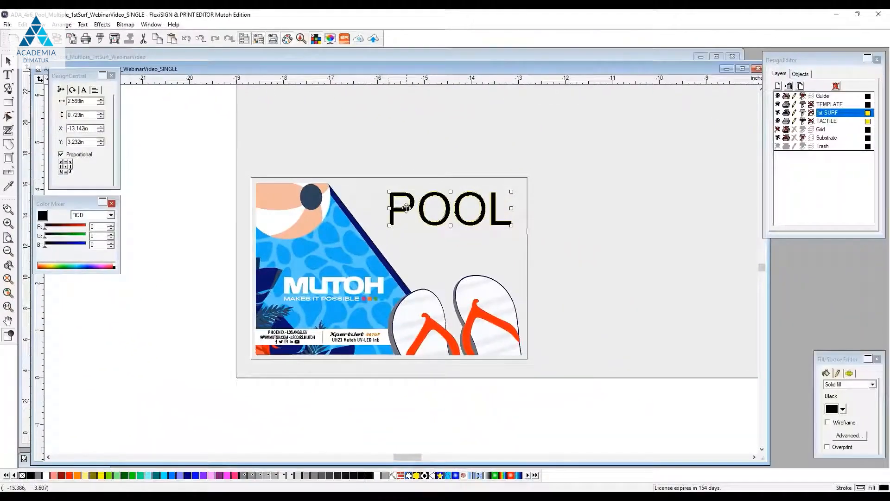
pyautogui.moveTo(406, 208); pyautogui.dragTo(573, 144)
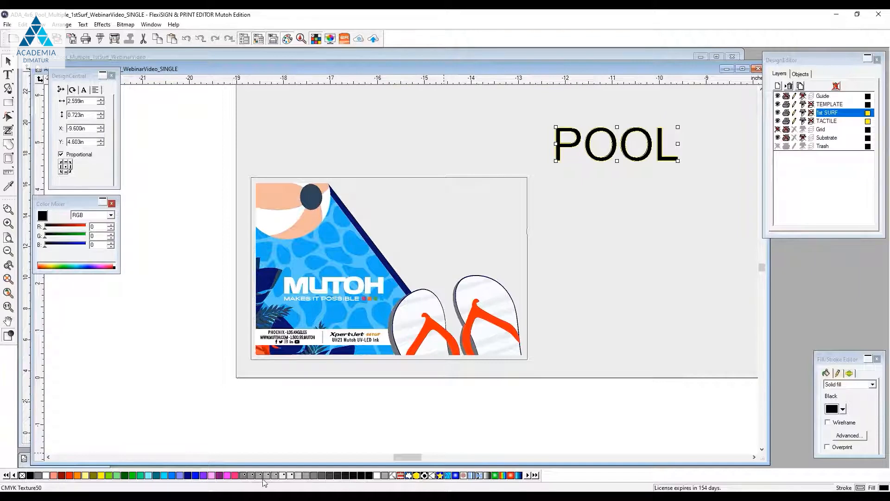
# - Fill the POOL text with dark blue and place a duplicate of it directly below, lined up with the original
pyautogui.click(188, 475)
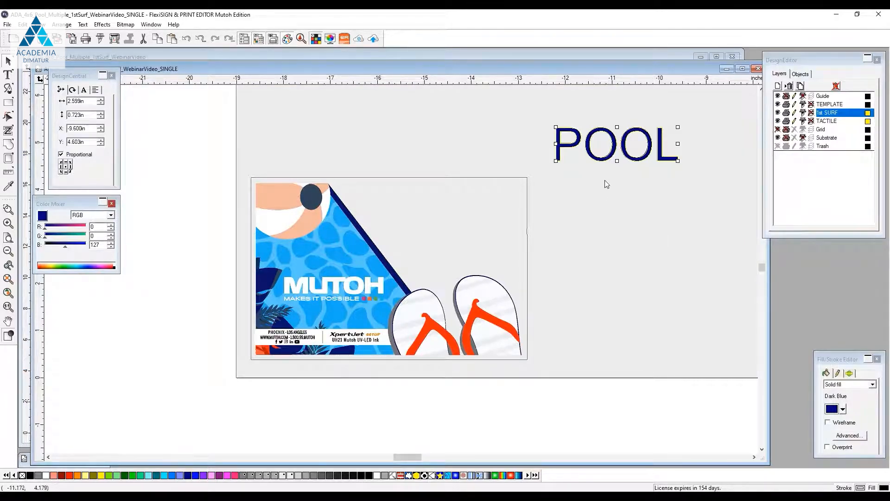
pyautogui.click(606, 156)
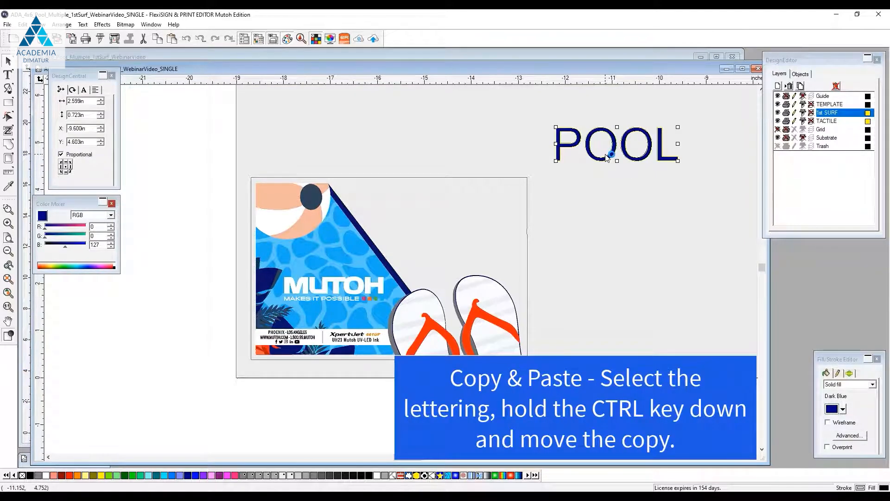
pyautogui.moveTo(606, 156); pyautogui.dragTo(607, 211)
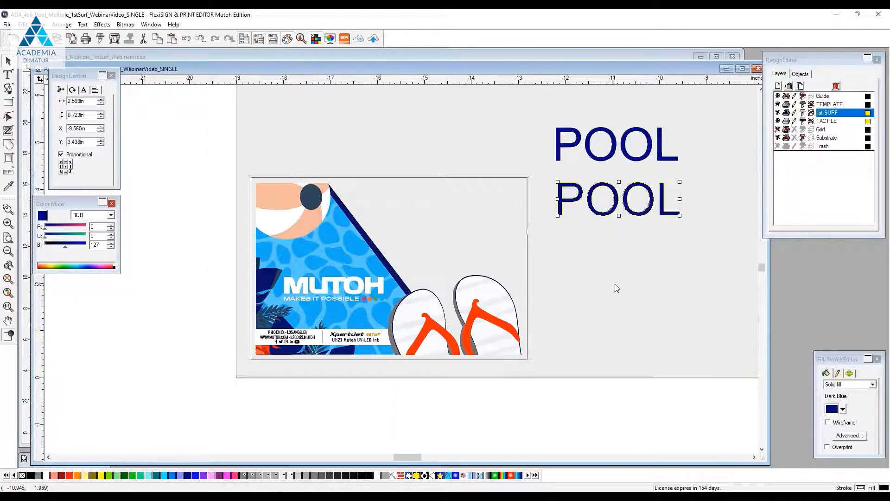
pyautogui.press('Left')
pyautogui.press('Up')
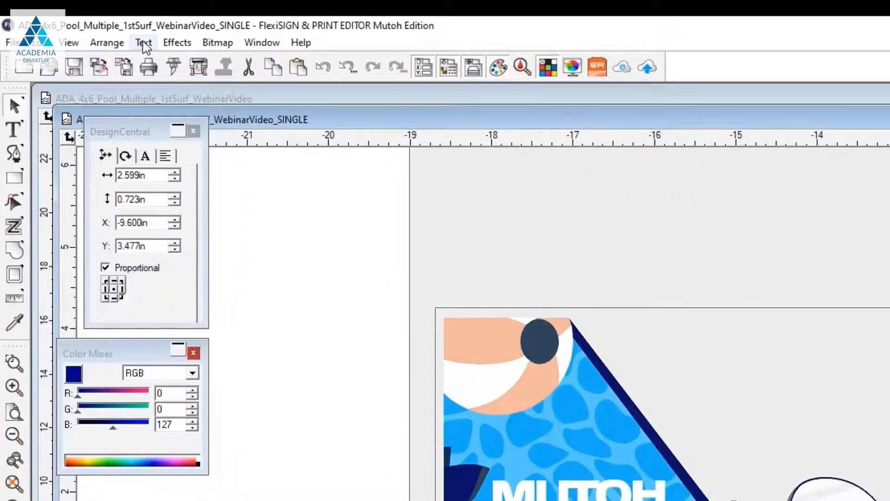
# - Convert the lower POOL copy from text to braille
pyautogui.click(143, 43)
pyautogui.moveTo(165, 323)
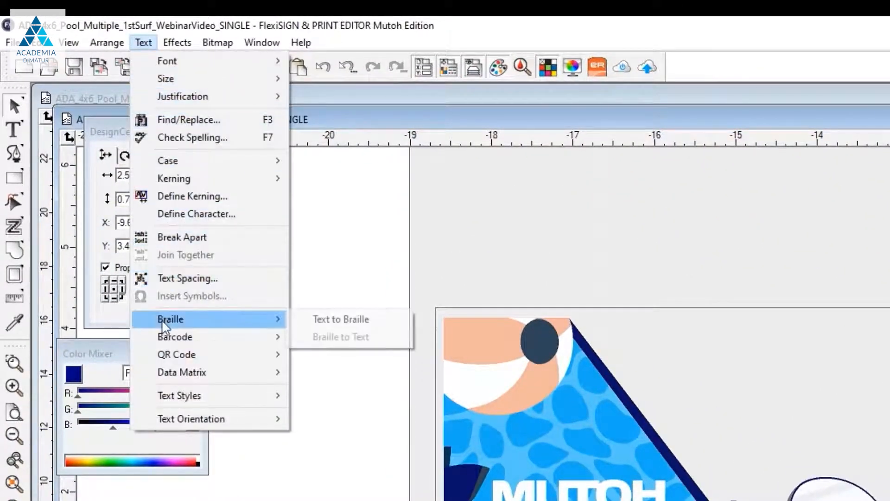
pyautogui.click(316, 320)
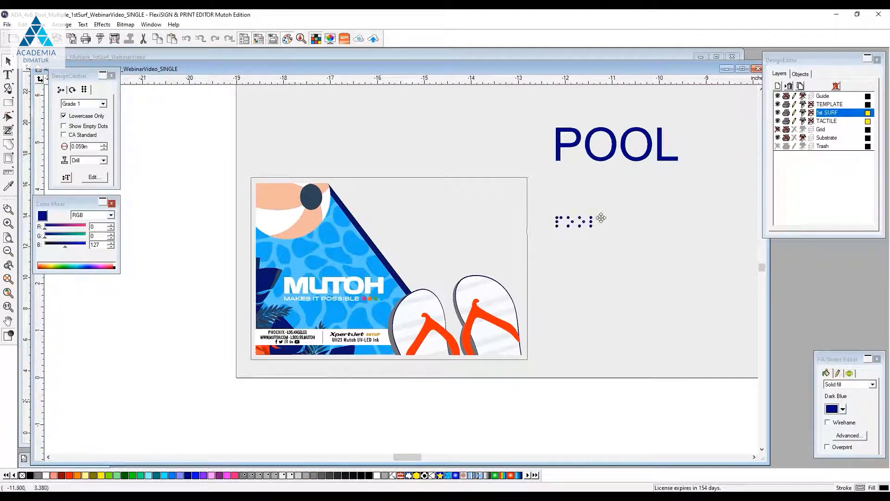
# - Try different positions for the braille beneath the POOL text
pyautogui.moveTo(588, 223); pyautogui.dragTo(623, 187)
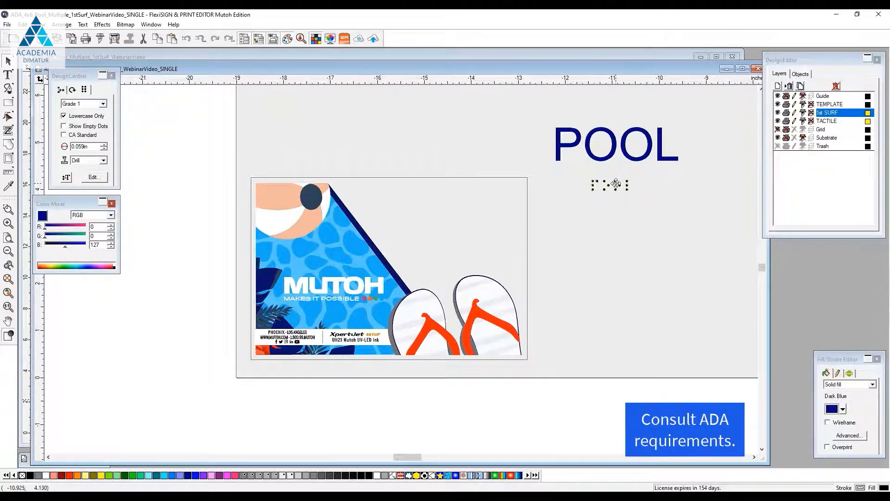
pyautogui.moveTo(615, 185); pyautogui.dragTo(658, 213)
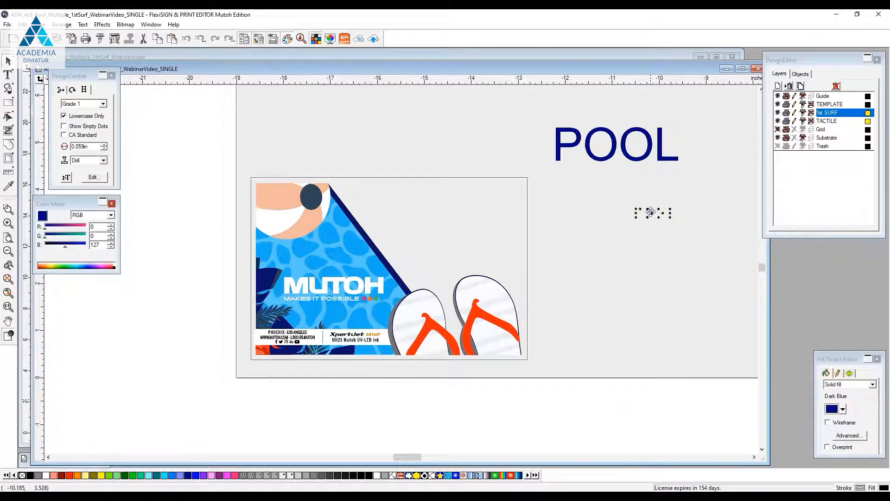
pyautogui.click(651, 242)
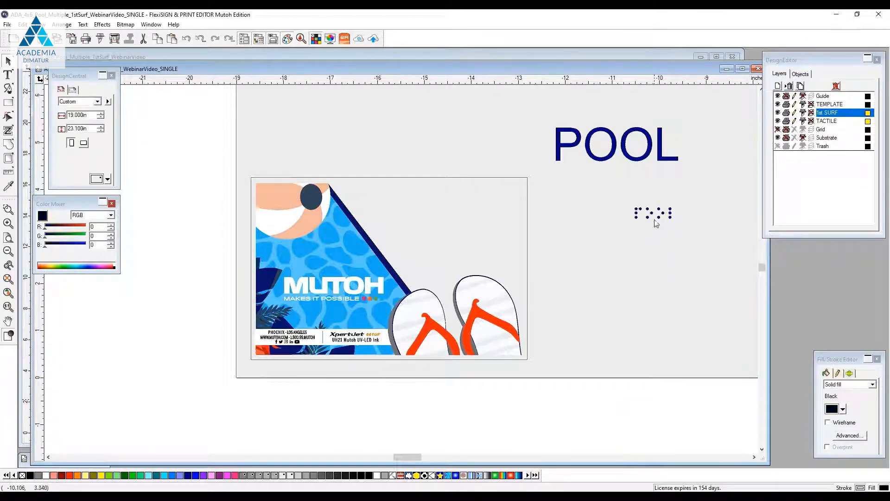
pyautogui.click(653, 215)
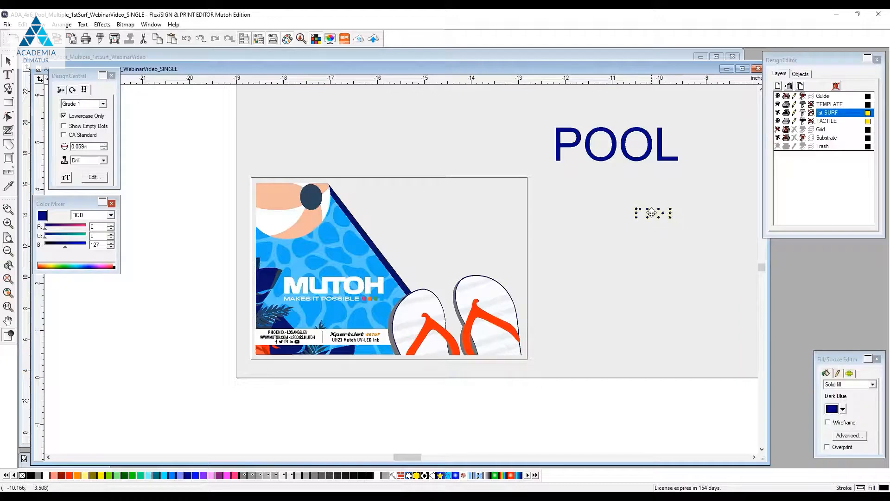
pyautogui.moveTo(644, 163); pyautogui.dragTo(662, 196)
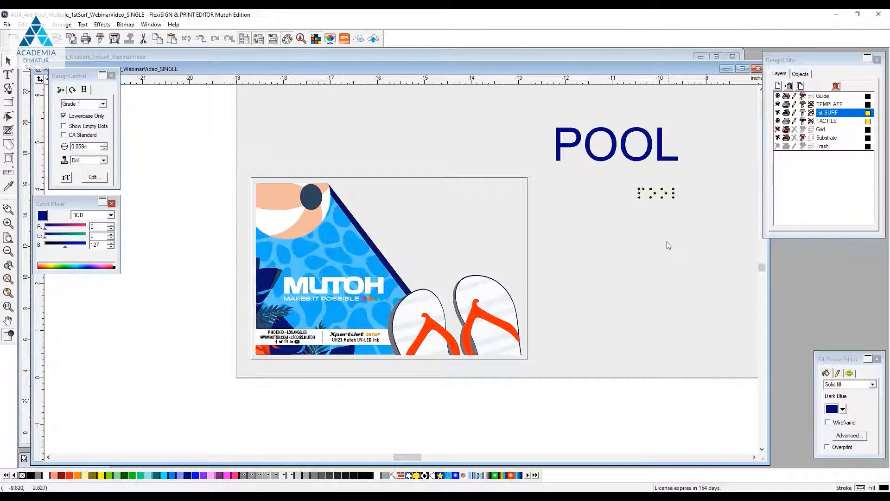
pyautogui.moveTo(617, 210); pyautogui.dragTo(618, 218)
# - Set the vertical spacing between the POOL text and the braille to 0.375 in
pyautogui.moveTo(697, 133); pyautogui.dragTo(586, 233)
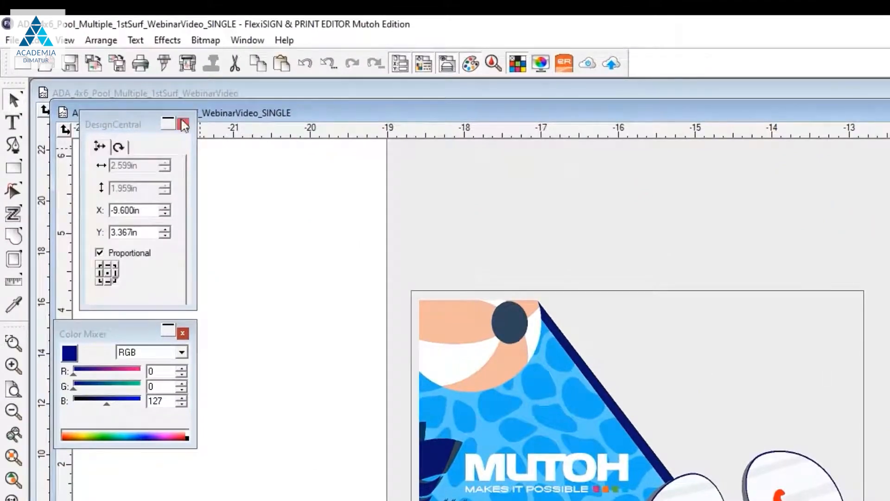
pyautogui.click(103, 40)
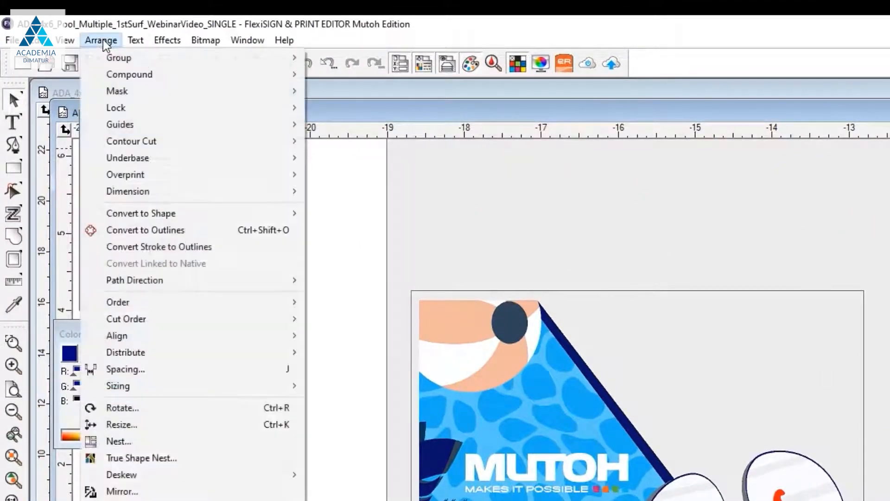
pyautogui.click(134, 368)
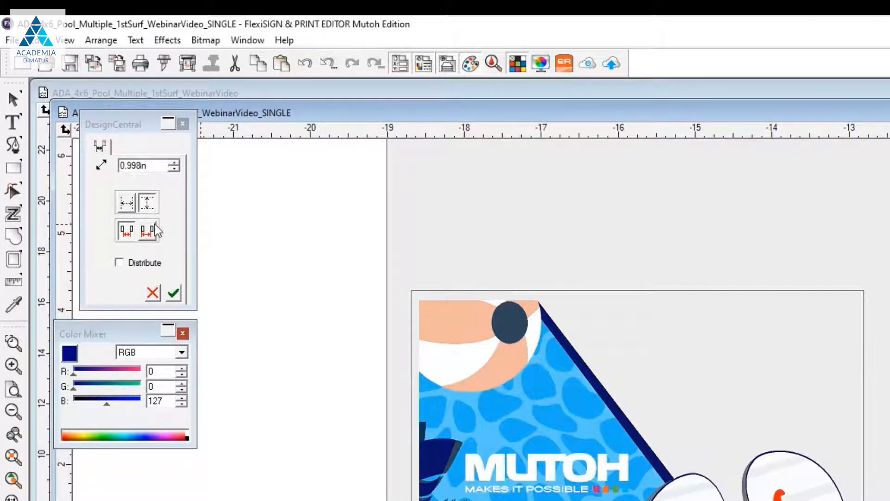
pyautogui.doubleClick(153, 166)
pyautogui.write('.375')
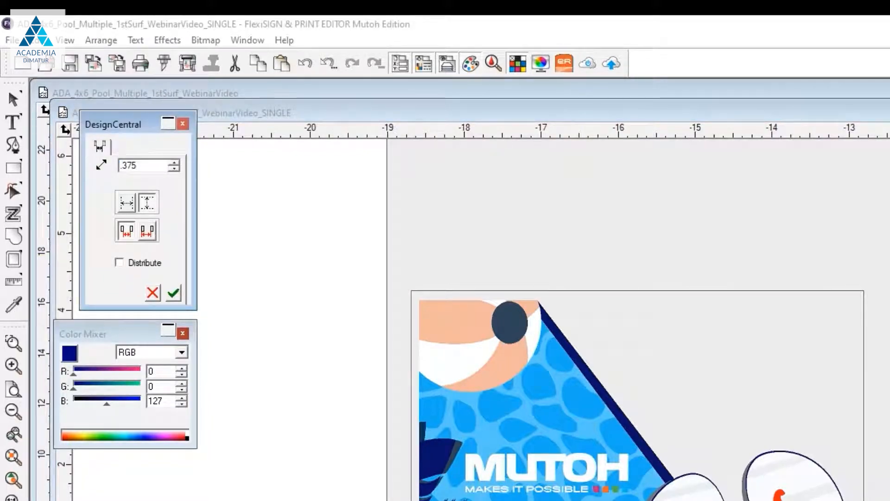
pyautogui.press('Return')
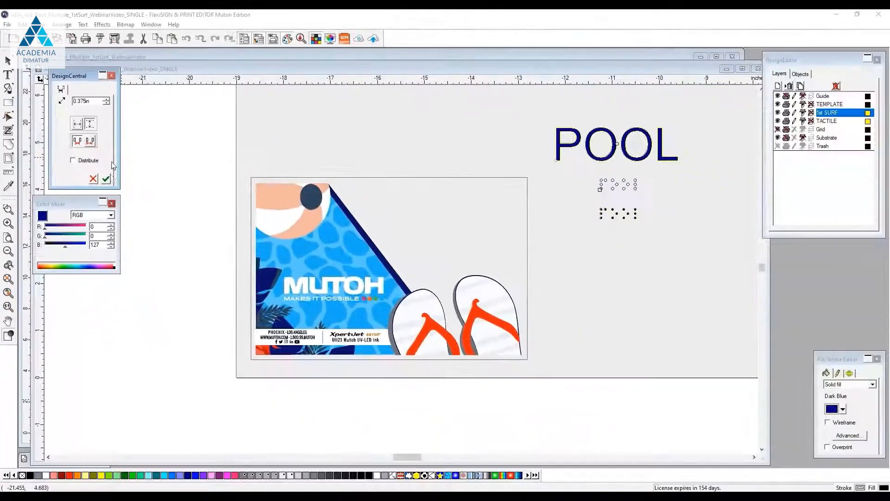
pyautogui.click(175, 292)
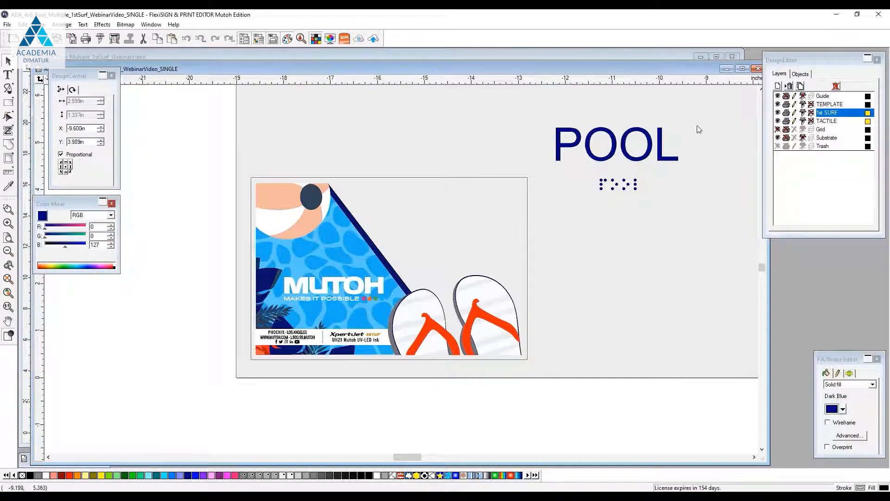
# - Align the POOL text and the braille along their right edges
pyautogui.moveTo(704, 118); pyautogui.dragTo(589, 204)
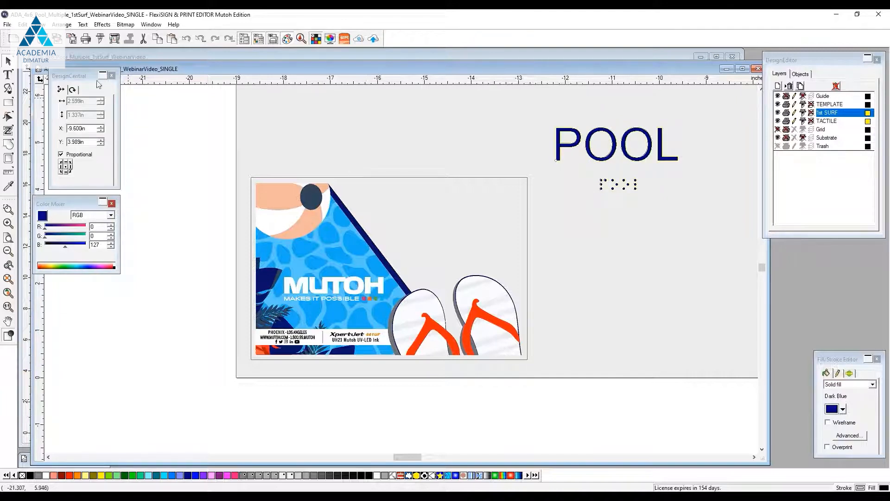
pyautogui.click(64, 25)
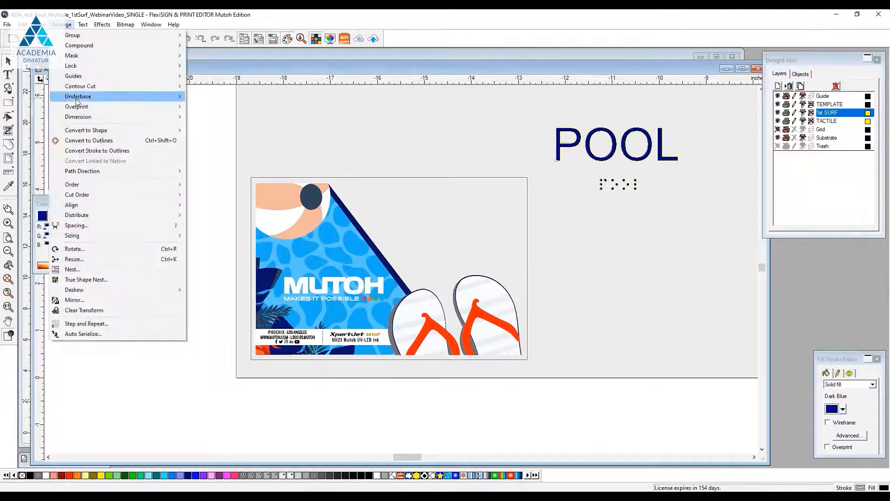
pyautogui.moveTo(77, 208)
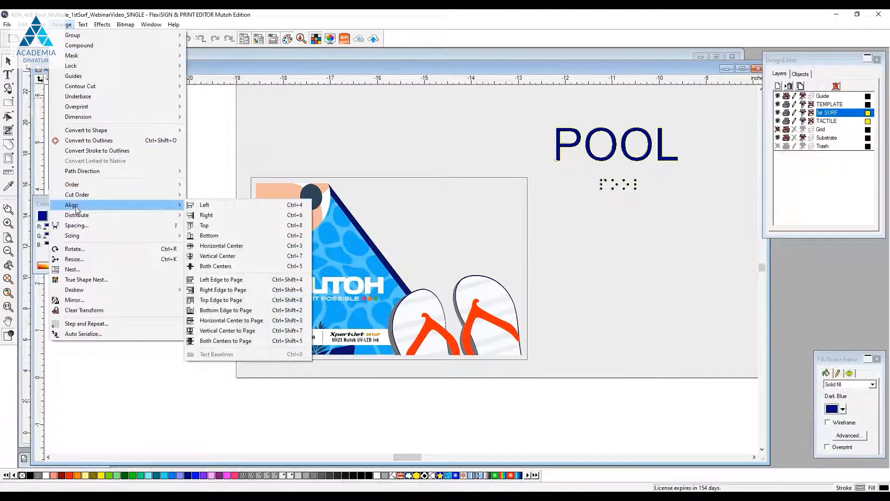
pyautogui.click(216, 216)
pyautogui.click(619, 216)
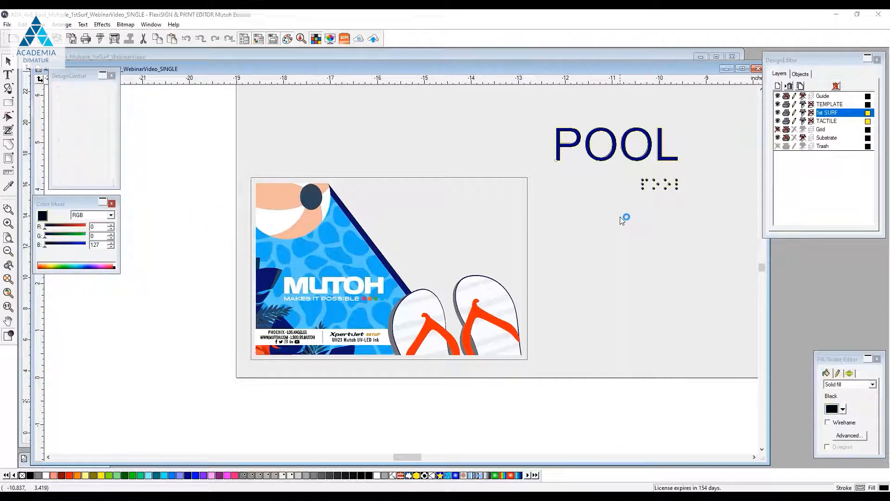
pyautogui.moveTo(694, 117)
pyautogui.mouseDown()
pyautogui.moveTo(588, 196)
pyautogui.moveTo(547, 199)
pyautogui.moveTo(543, 211)
pyautogui.mouseUp()
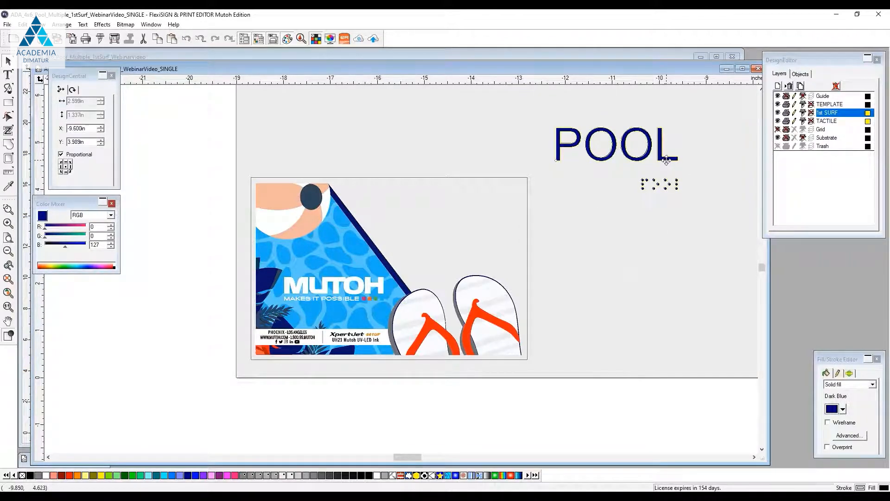
pyautogui.click(698, 229)
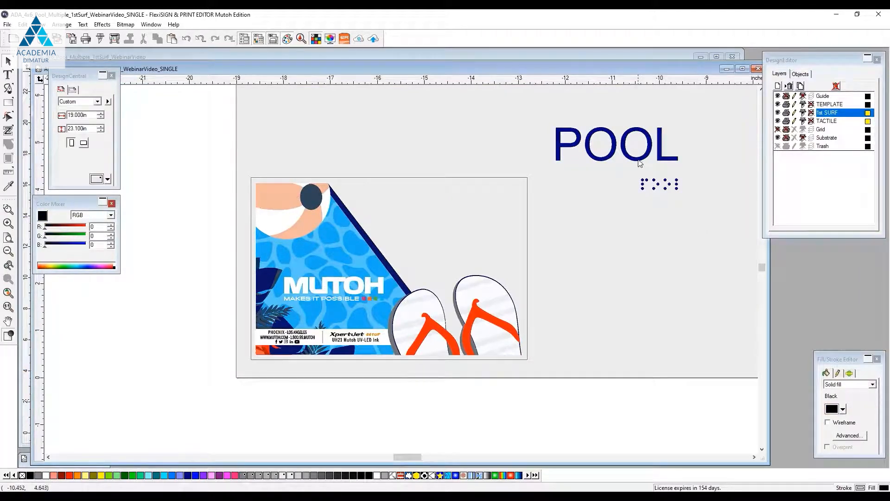
pyautogui.click(640, 161)
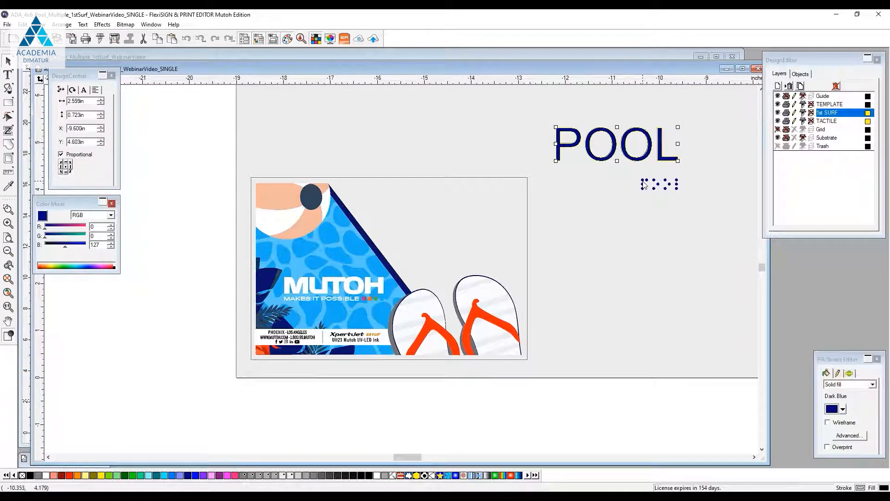
pyautogui.click(654, 216)
# - Duplicate the POOL text together with its braille and place the copy directly beneath the original pair
pyautogui.moveTo(707, 116); pyautogui.dragTo(542, 211)
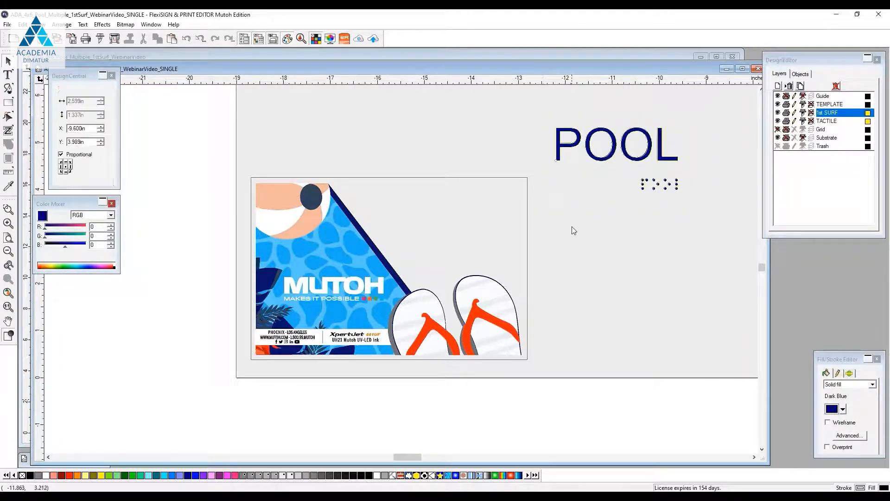
pyautogui.hotkey('ctrl', 'c')
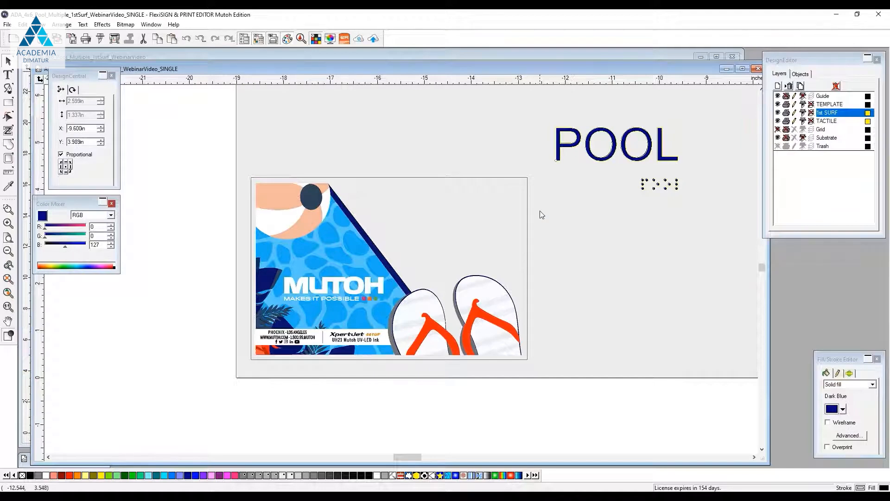
pyautogui.hotkey('ctrl', 'v')
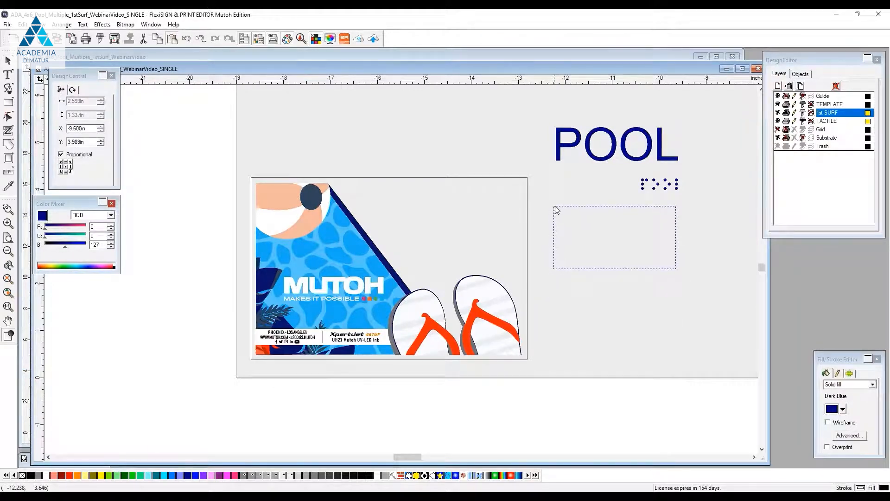
pyautogui.click(549, 211)
pyautogui.click(666, 300)
pyautogui.moveTo(699, 114); pyautogui.dragTo(553, 201)
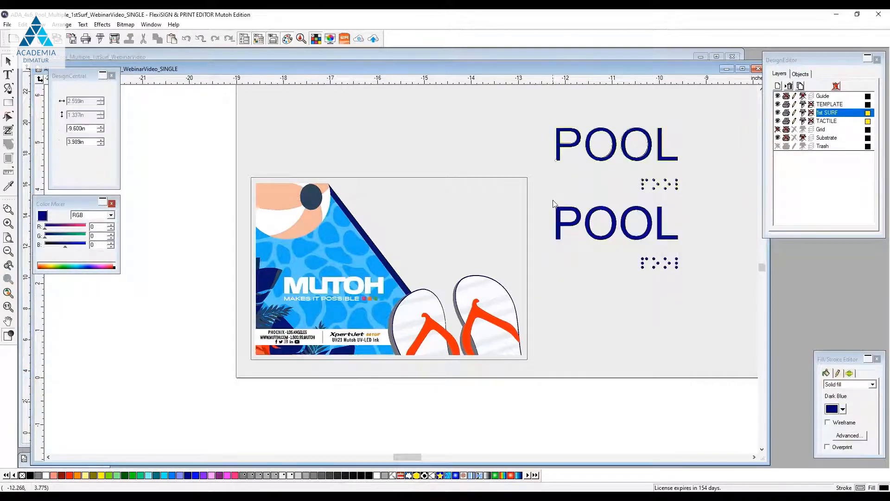
pyautogui.moveTo(725, 200); pyautogui.dragTo(535, 292)
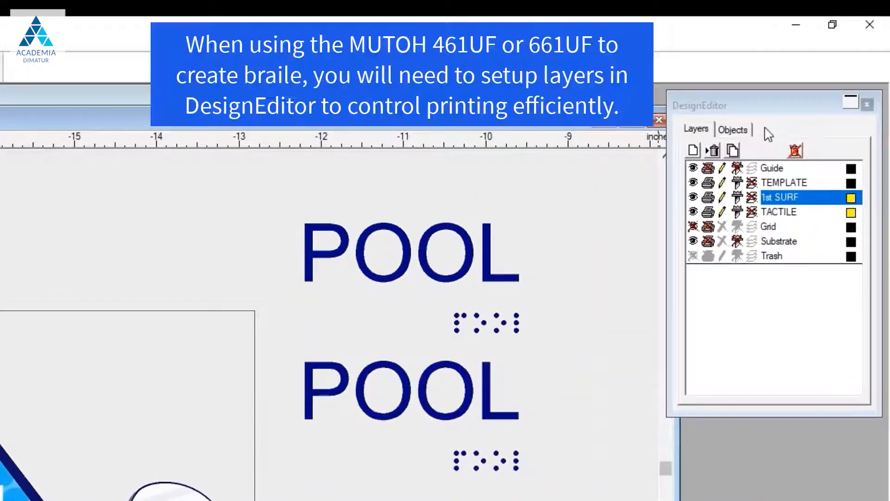
# - Move the lower POOL text and its braille from the 1st SURF layer to the TACTILE layer
pyautogui.click(733, 132)
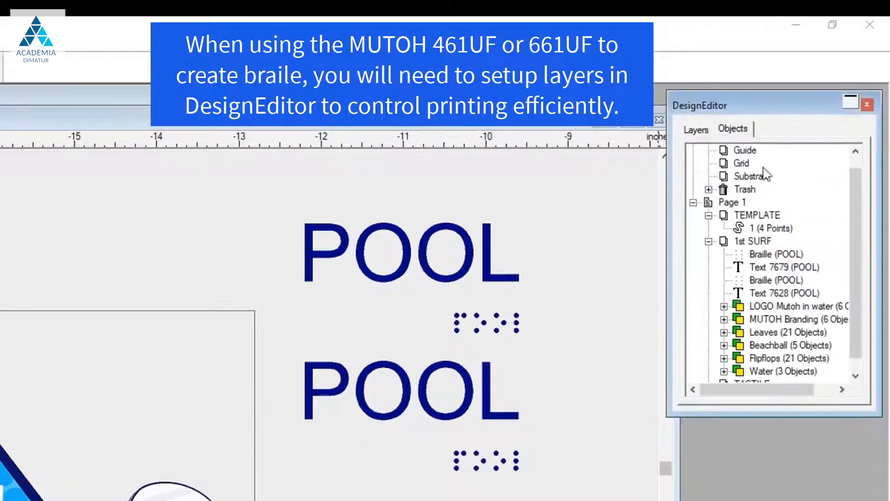
pyautogui.click(708, 215)
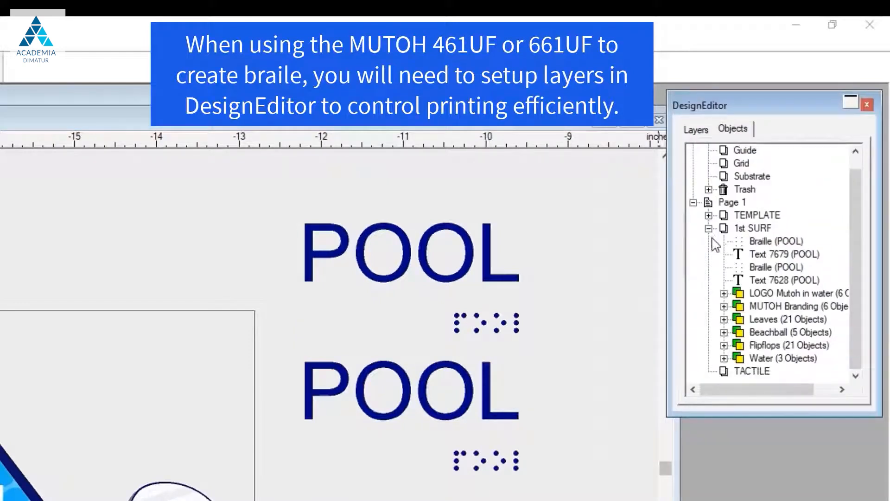
pyautogui.click(709, 228)
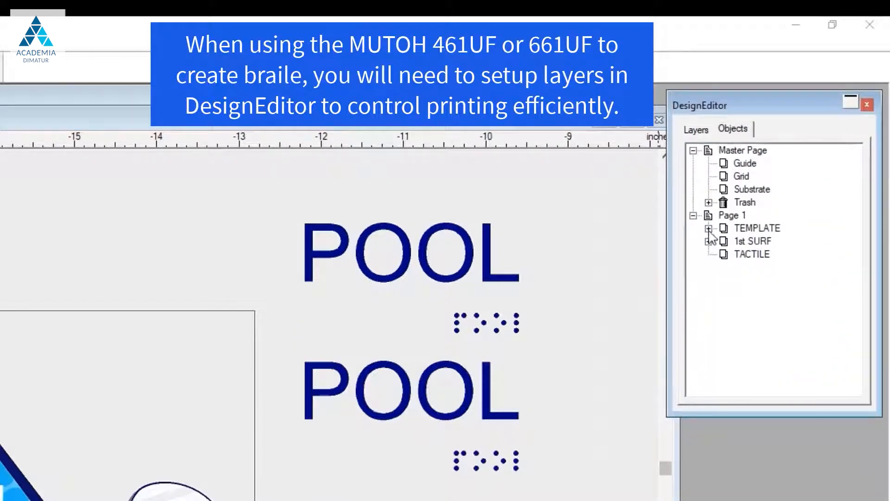
pyautogui.click(708, 228)
pyautogui.click(708, 254)
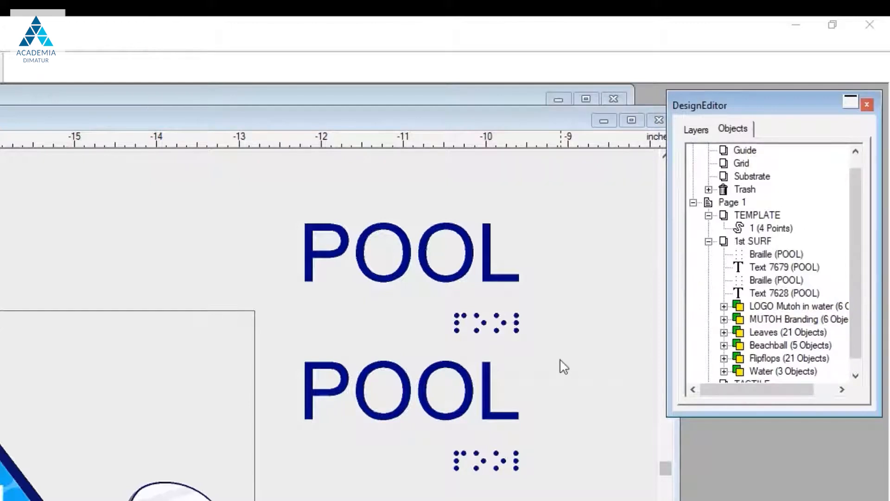
pyautogui.click(575, 357)
pyautogui.moveTo(572, 349); pyautogui.dragTo(283, 500)
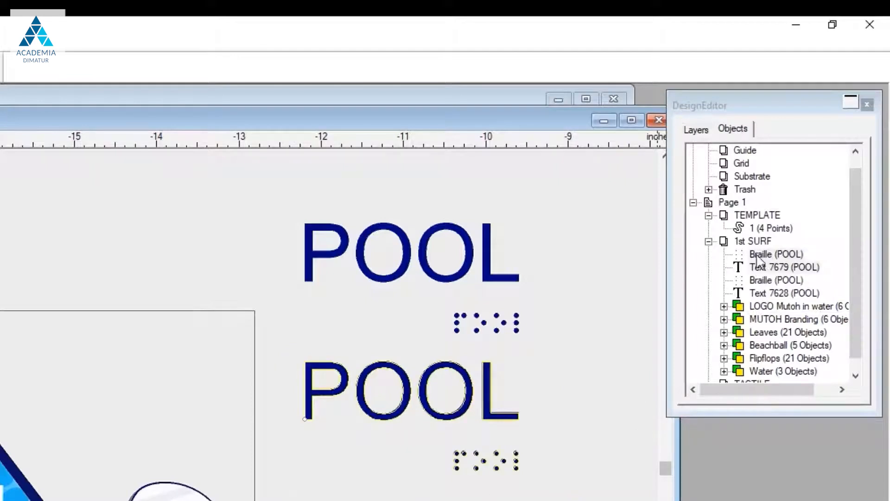
pyautogui.moveTo(766, 270); pyautogui.dragTo(763, 363)
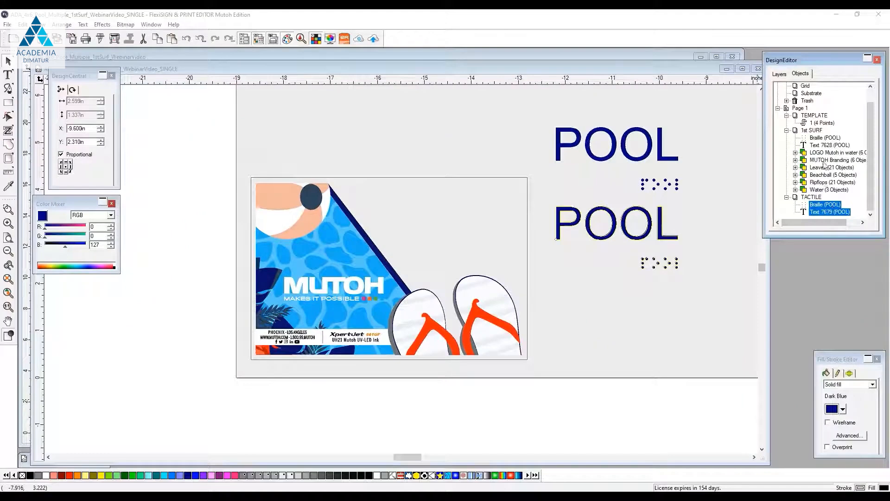
# - Check which objects belong to the 1st SURF layer and which to the TACTILE layer by selecting each set
pyautogui.click(826, 145)
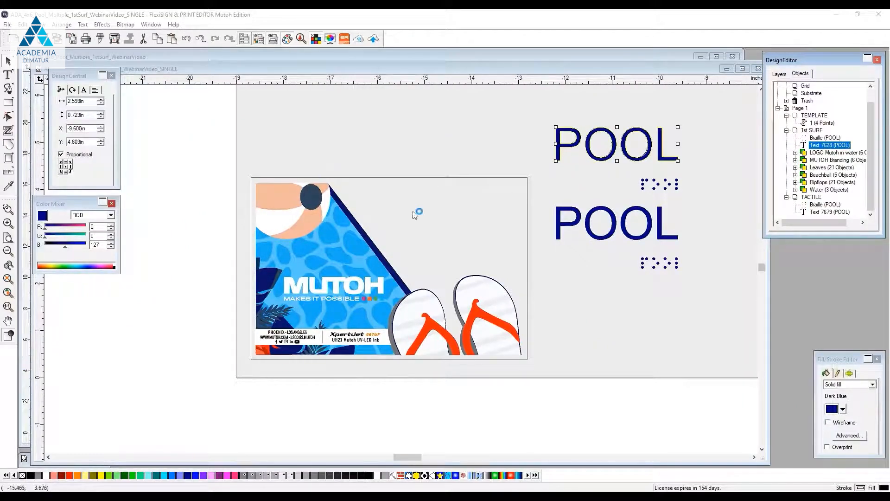
pyautogui.moveTo(512, 194)
pyautogui.mouseDown()
pyautogui.moveTo(478, 302)
pyautogui.moveTo(347, 318)
pyautogui.moveTo(253, 357)
pyautogui.mouseUp()
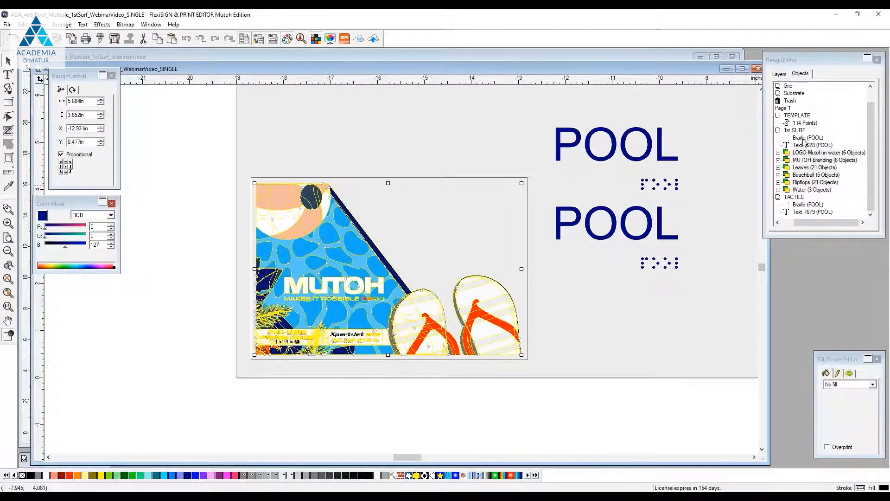
pyautogui.keyDown('ctrl'); pyautogui.click(803, 138); pyautogui.keyUp('ctrl')
pyautogui.keyDown('ctrl'); pyautogui.click(805, 145); pyautogui.keyUp('ctrl')
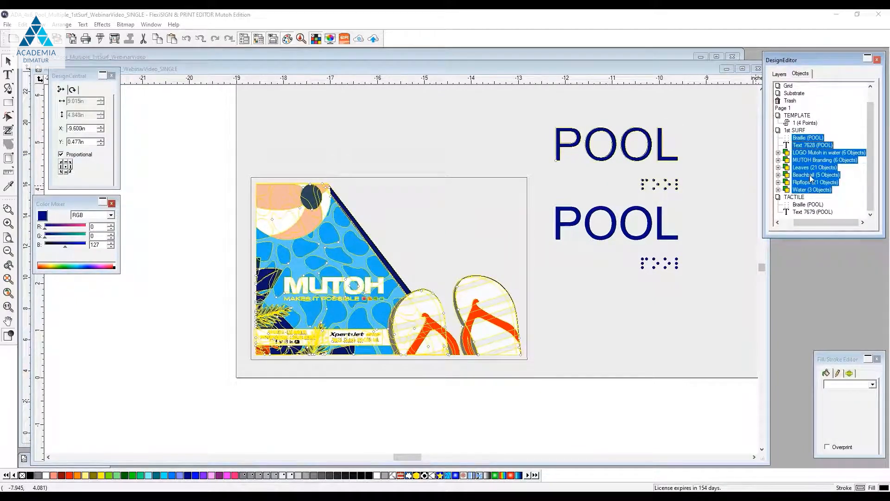
pyautogui.click(801, 204)
pyautogui.keyDown('ctrl'); pyautogui.click(812, 211); pyautogui.keyUp('ctrl')
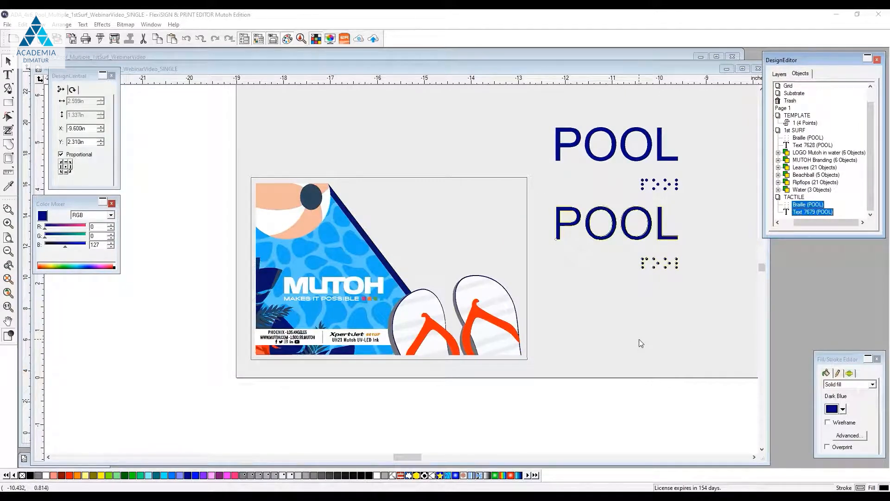
pyautogui.click(653, 306)
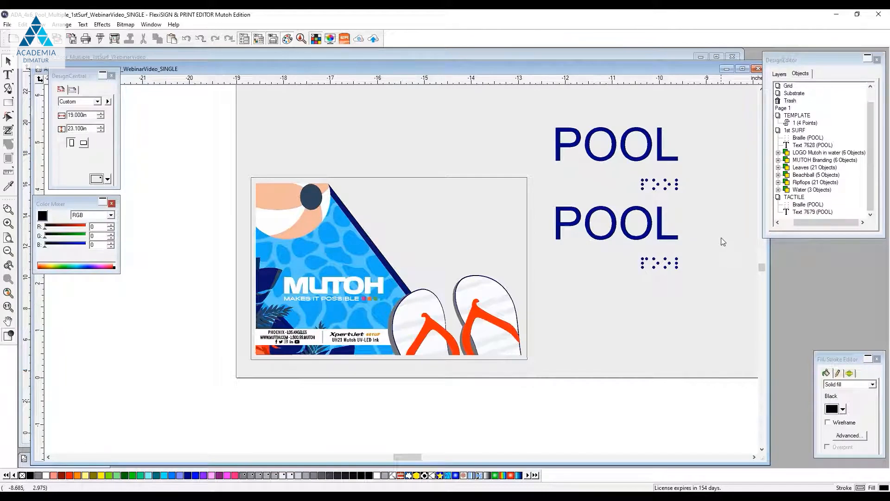
pyautogui.moveTo(703, 213); pyautogui.dragTo(610, 278)
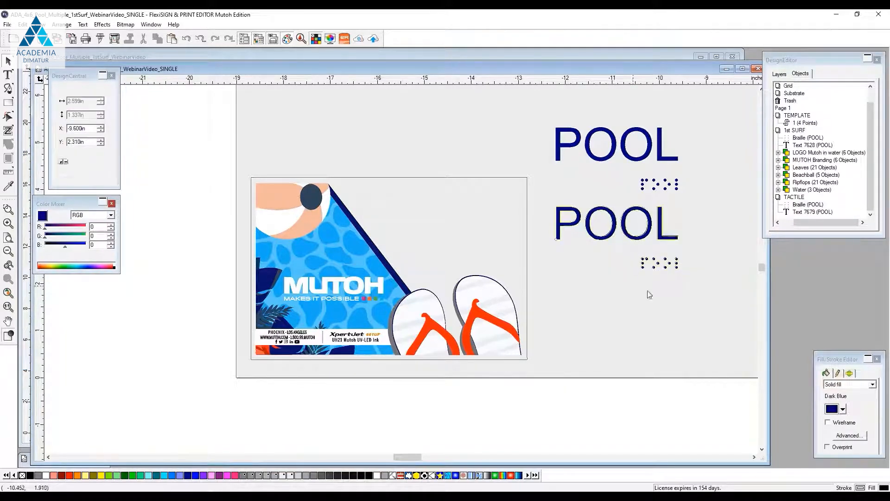
pyautogui.click(700, 234)
pyautogui.click(677, 263)
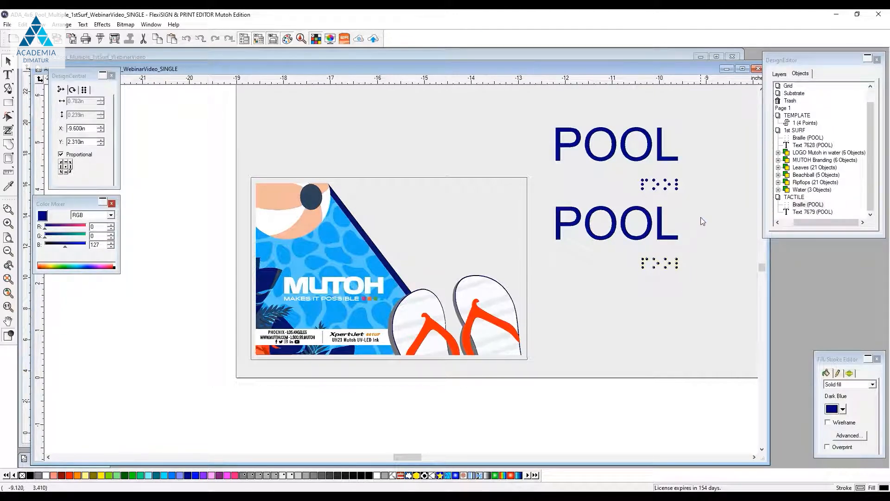
# - Fill the lower POOL text with the ADA Tactile - CMYK 20% swatch and its braille with ADA Braille Dots - CMYK 1%
pyautogui.click(663, 238)
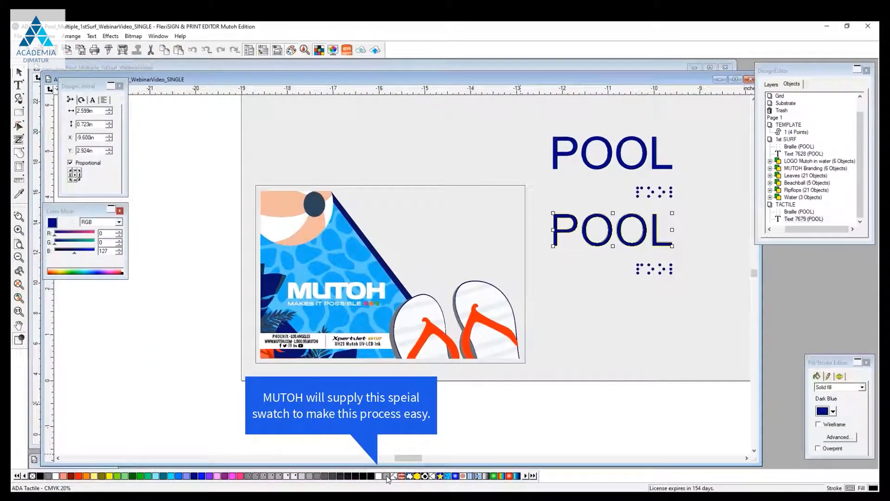
pyautogui.click(388, 478)
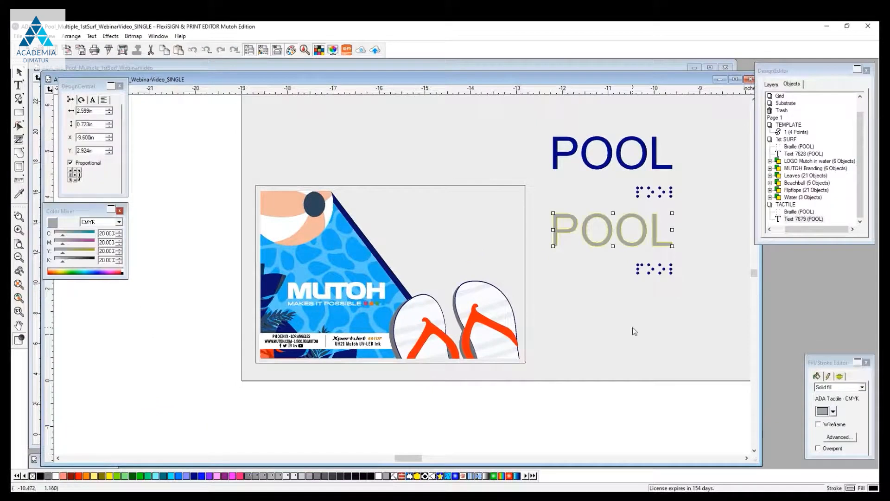
pyautogui.click(670, 271)
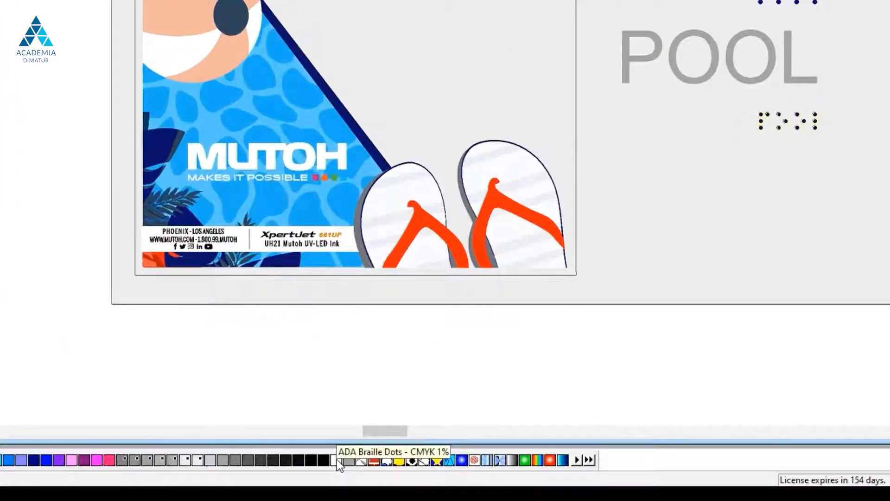
pyautogui.click(337, 459)
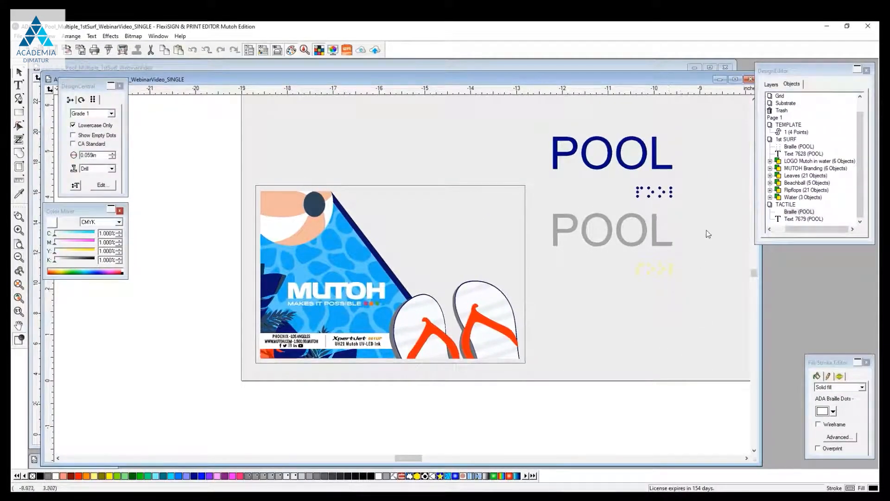
# - Group the lower POOL text with its braille and collapse the group within the TACTILE layer's object list
pyautogui.moveTo(700, 212); pyautogui.dragTo(540, 283)
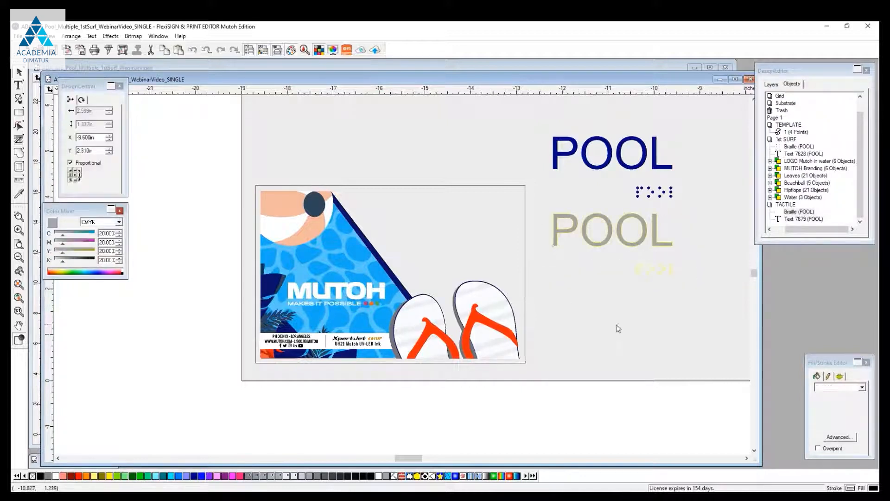
pyautogui.hotkey('ctrl', 'g')
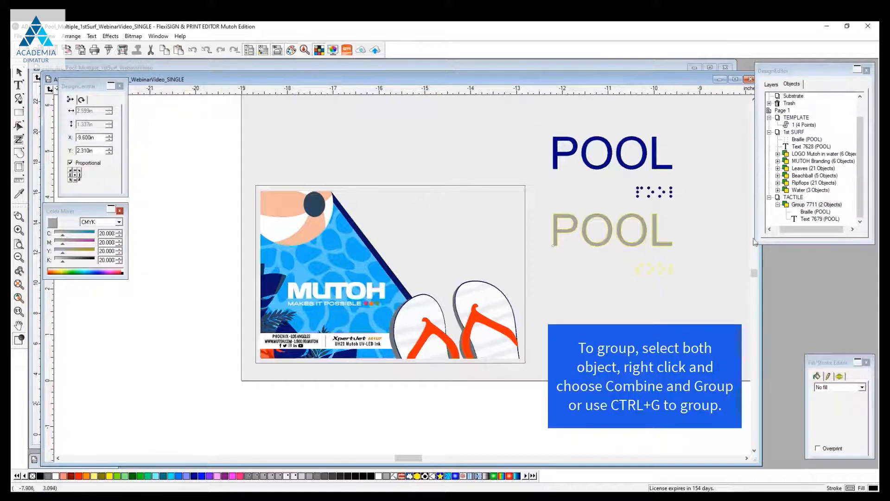
pyautogui.click(778, 204)
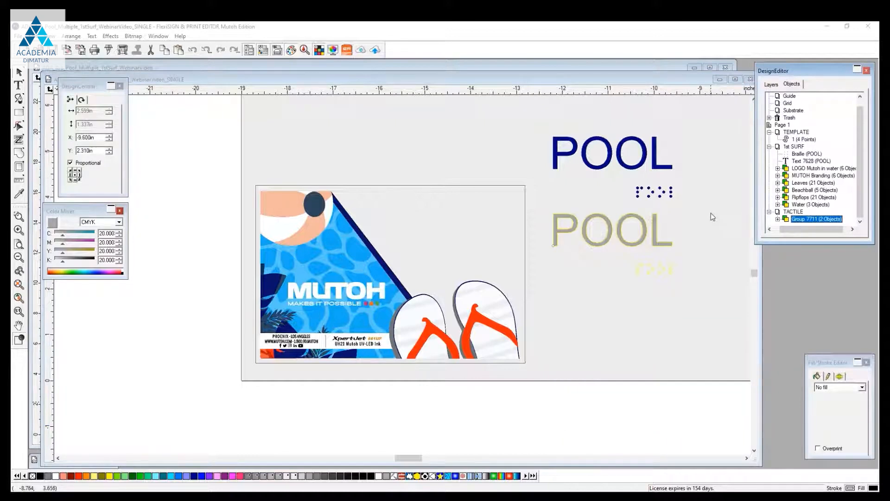
# - Apply a 0.004 in Outline effect to the upper dark blue braille, keeping the original
pyautogui.click(671, 197)
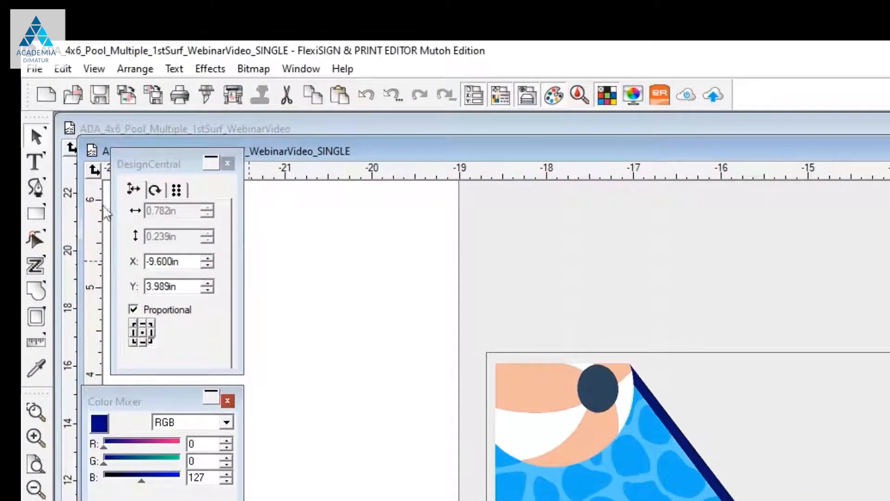
pyautogui.click(211, 70)
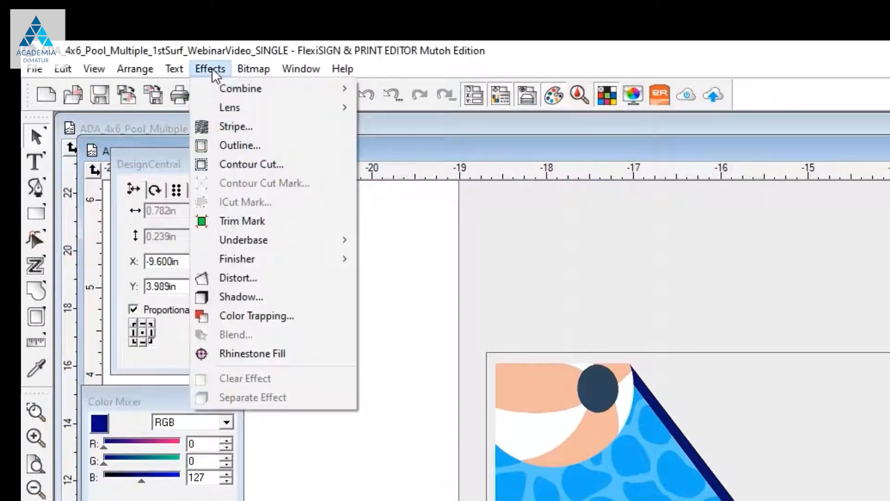
pyautogui.click(218, 145)
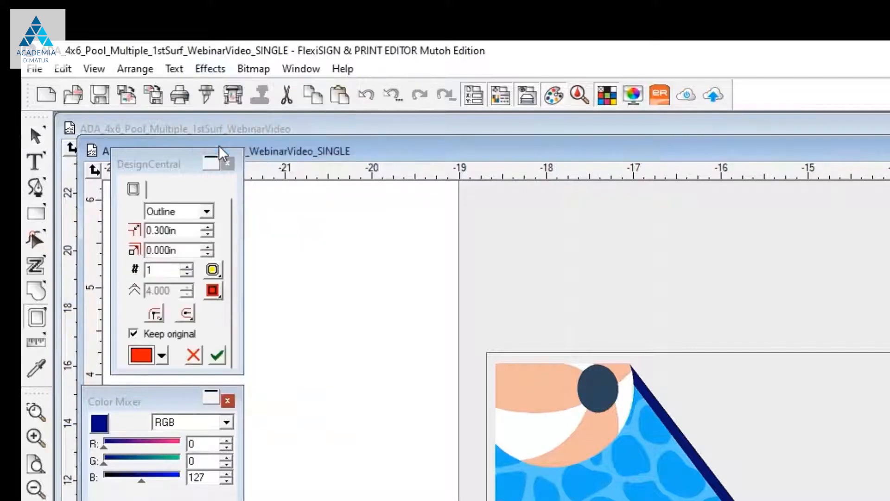
pyautogui.moveTo(185, 230); pyautogui.dragTo(144, 230)
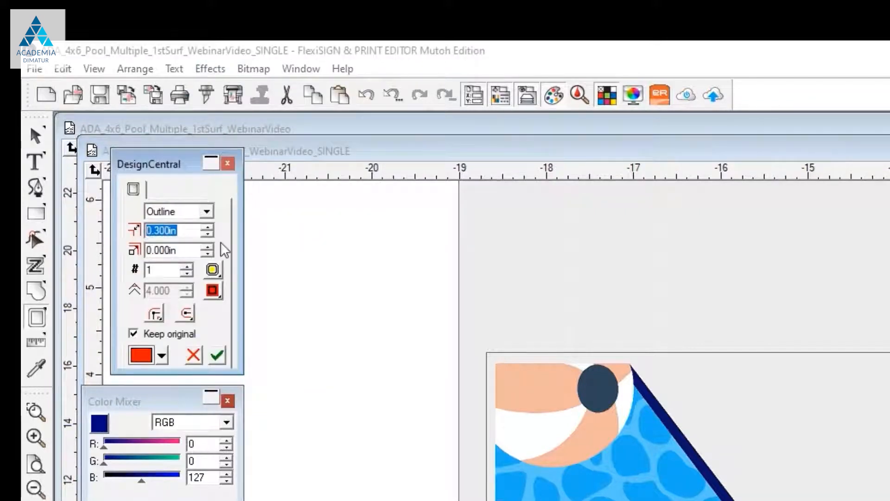
pyautogui.write('.004')
pyautogui.press('Return')
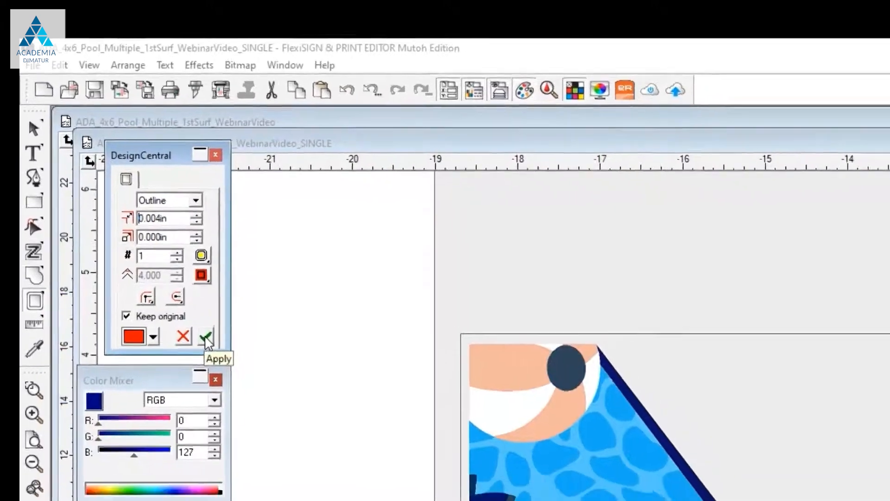
pyautogui.click(217, 356)
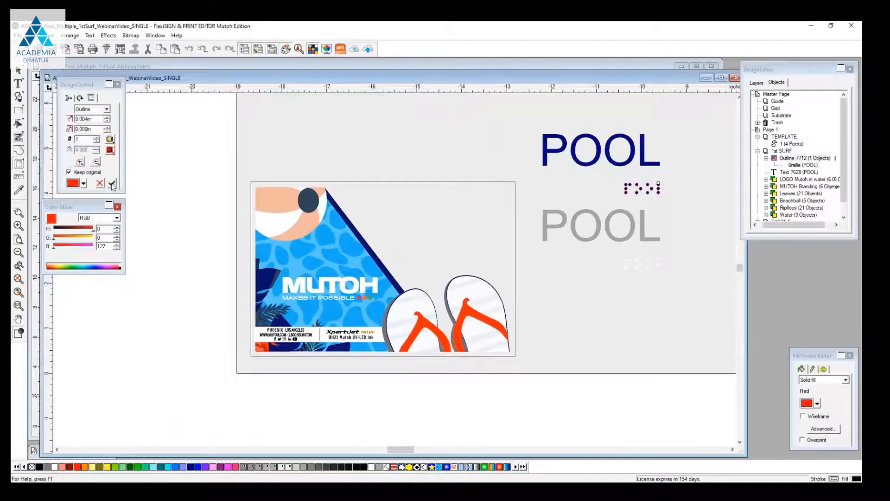
pyautogui.click(690, 189)
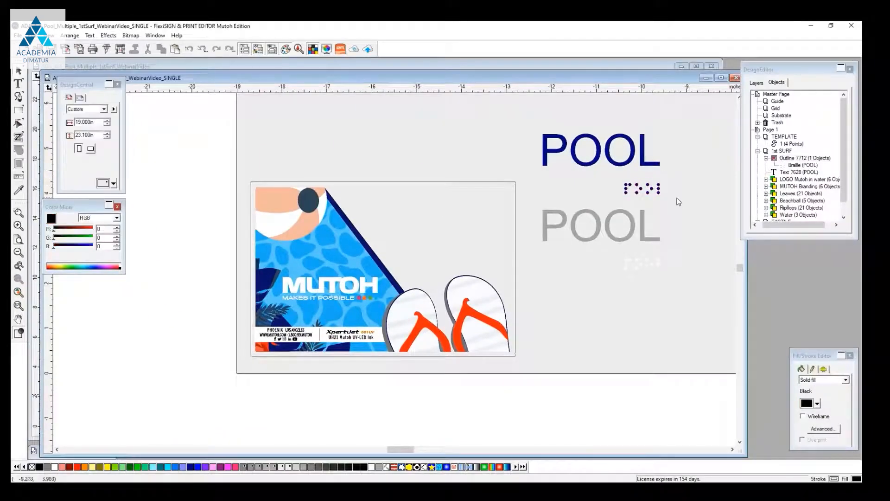
# - Fill the red outline around the upper POOL braille dots with Dark Blue
pyautogui.scroll(2, 667, 194)
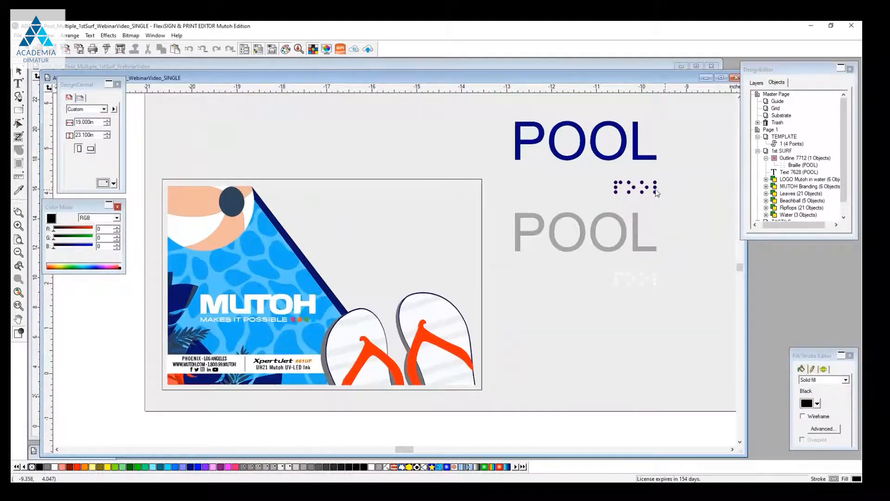
pyautogui.scroll(4, 657, 193)
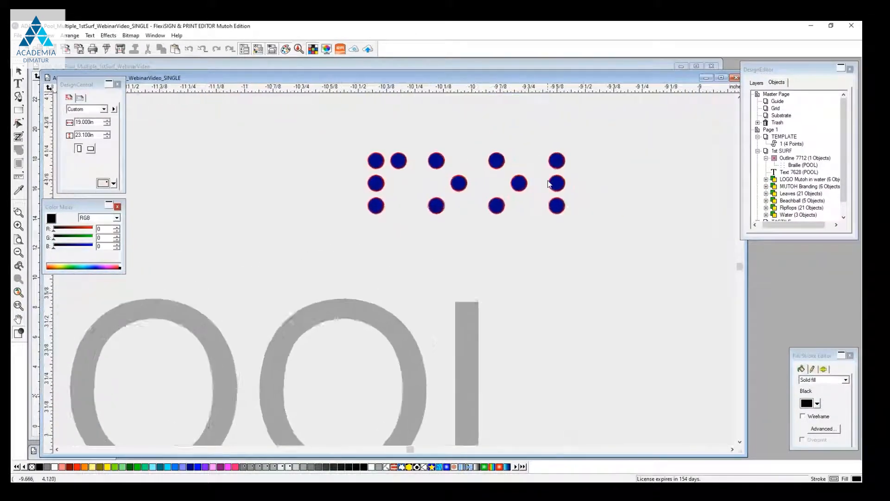
pyautogui.scroll(3, 551, 182)
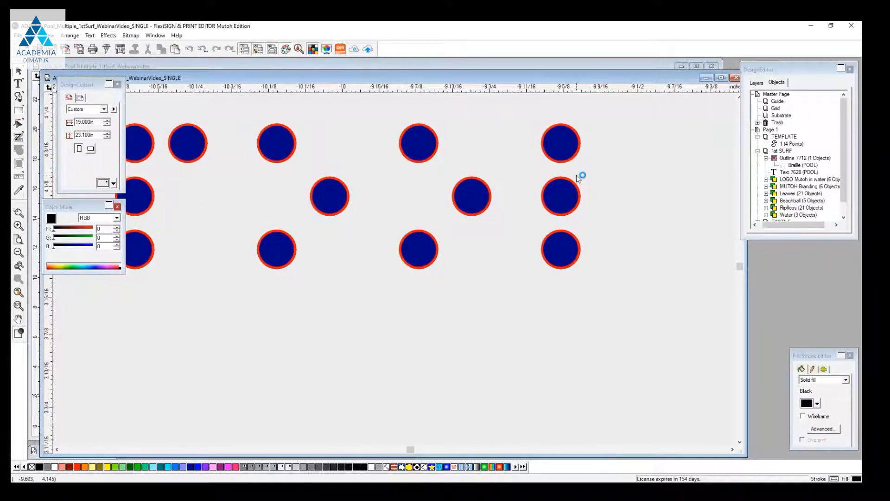
pyautogui.scroll(-3, 485, 204)
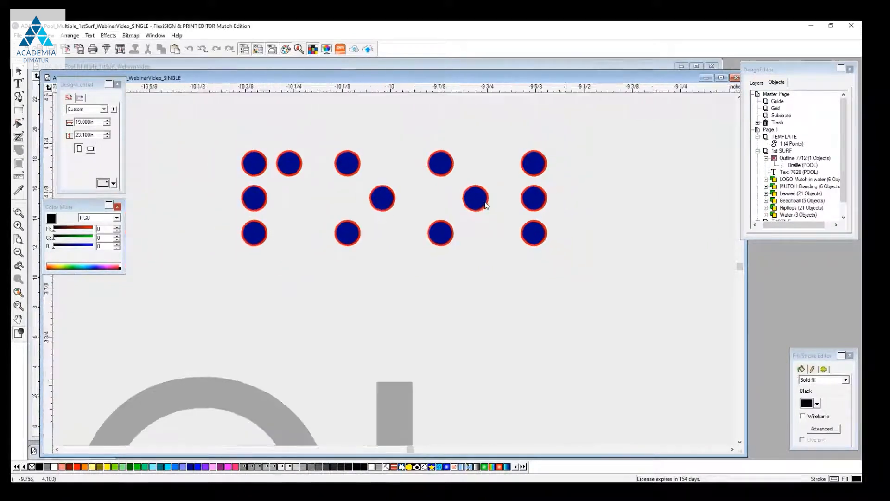
pyautogui.click(547, 204)
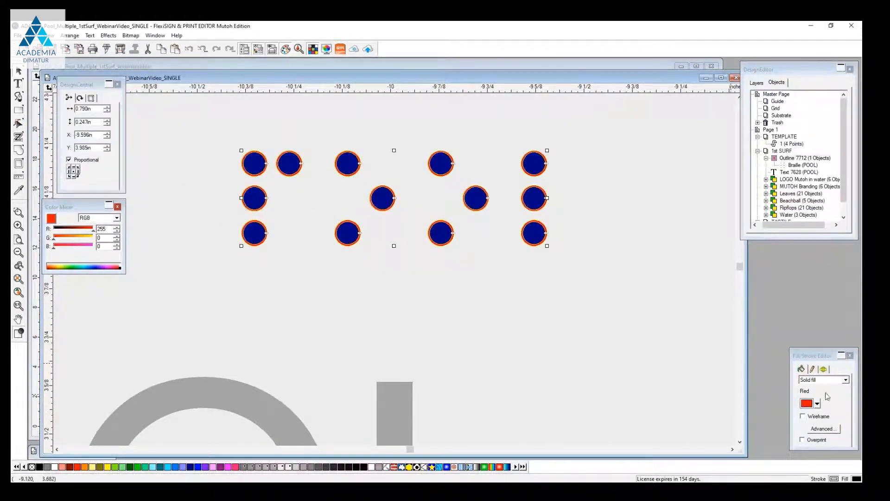
pyautogui.click(817, 403)
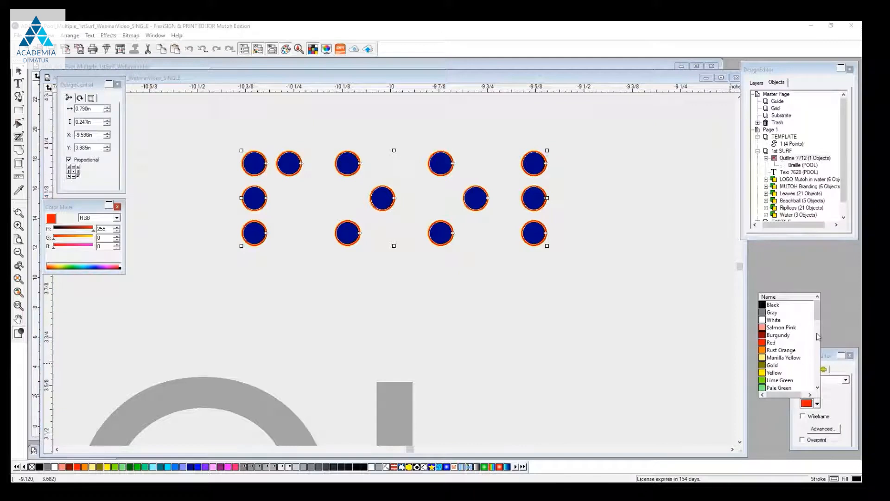
pyautogui.moveTo(818, 316); pyautogui.dragTo(819, 342)
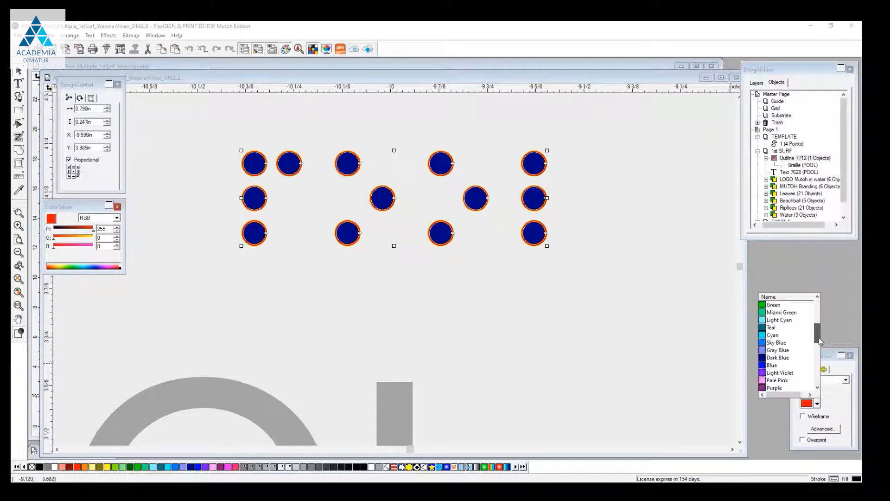
pyautogui.click(779, 358)
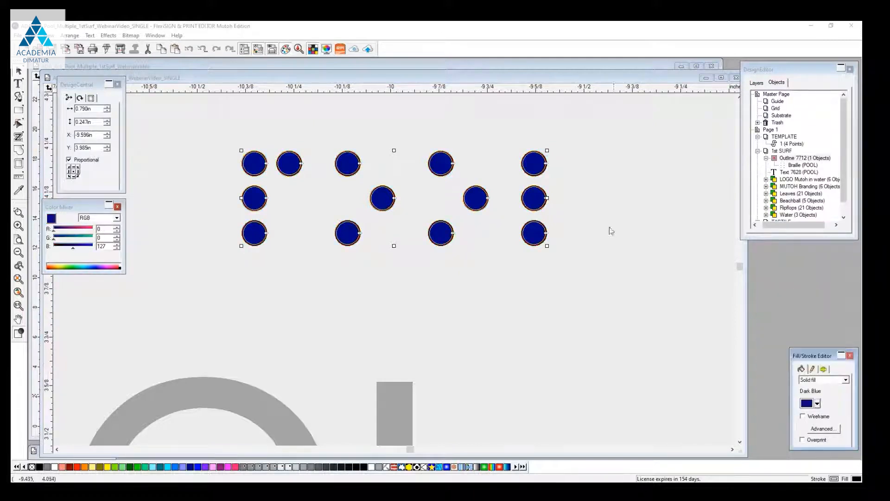
pyautogui.click(589, 215)
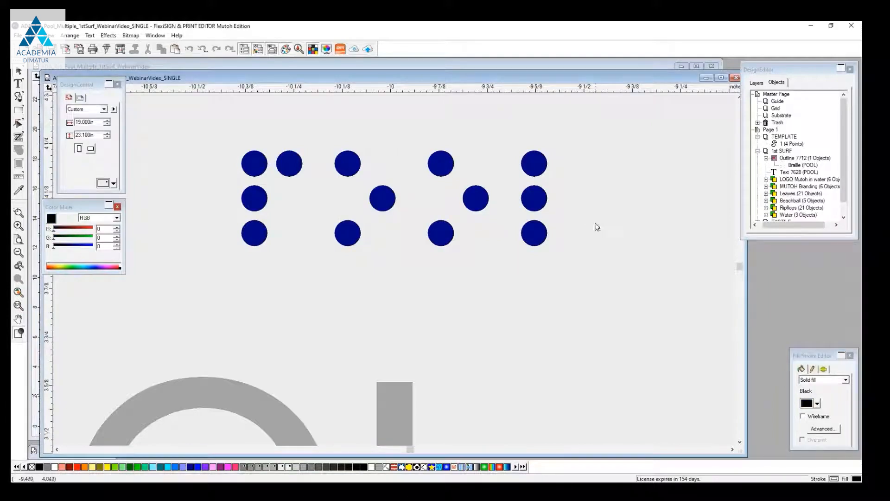
# - Group the upper dark blue POOL text with its outlined braille
pyautogui.click(353, 168)
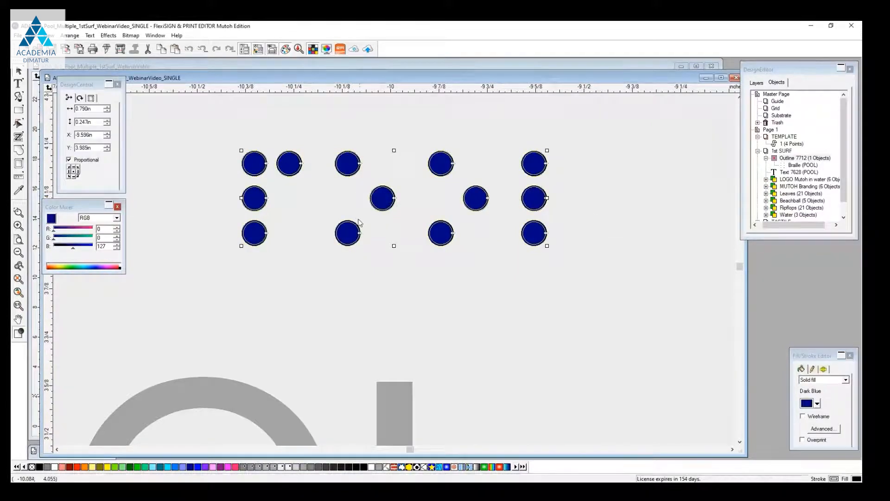
pyautogui.scroll(-2, 360, 223)
pyautogui.scroll(-3, 360, 223)
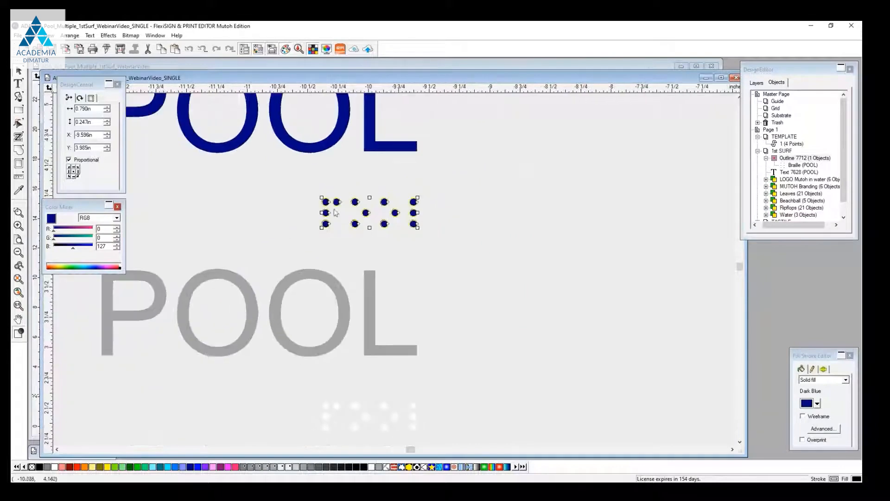
pyautogui.scroll(-2, 327, 207)
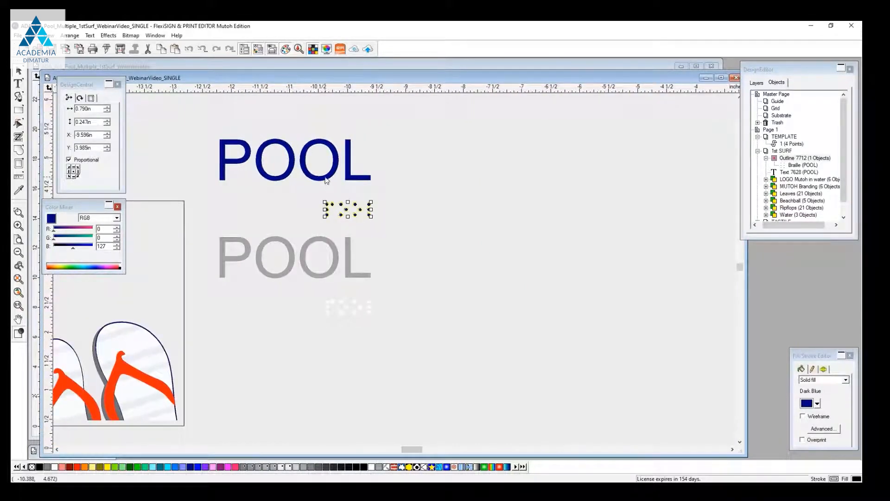
pyautogui.click(327, 180)
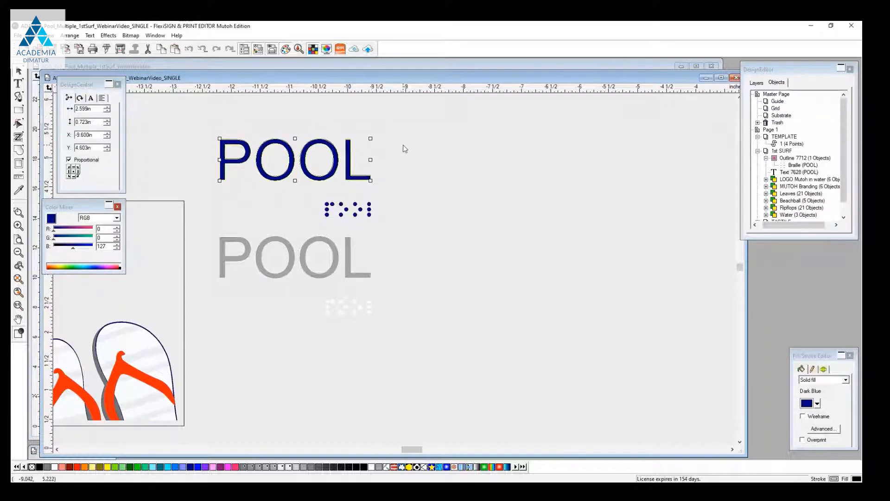
pyautogui.click(400, 131)
pyautogui.moveTo(397, 129); pyautogui.dragTo(197, 224)
pyautogui.hotkey('ctrl', 'g')
# - Move the dark blue POOL group into the sign's blank area above the flip-flops, at about X -13.23 in, Y 2.55 in
pyautogui.moveTo(412, 449)
pyautogui.mouseDown()
pyautogui.moveTo(392, 450)
pyautogui.moveTo(402, 457)
pyautogui.mouseUp()
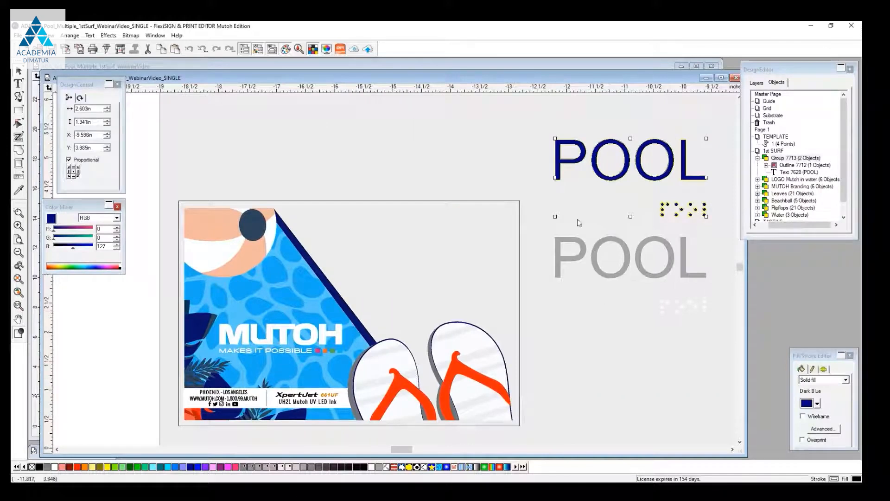
pyautogui.click(583, 195)
pyautogui.click(558, 174)
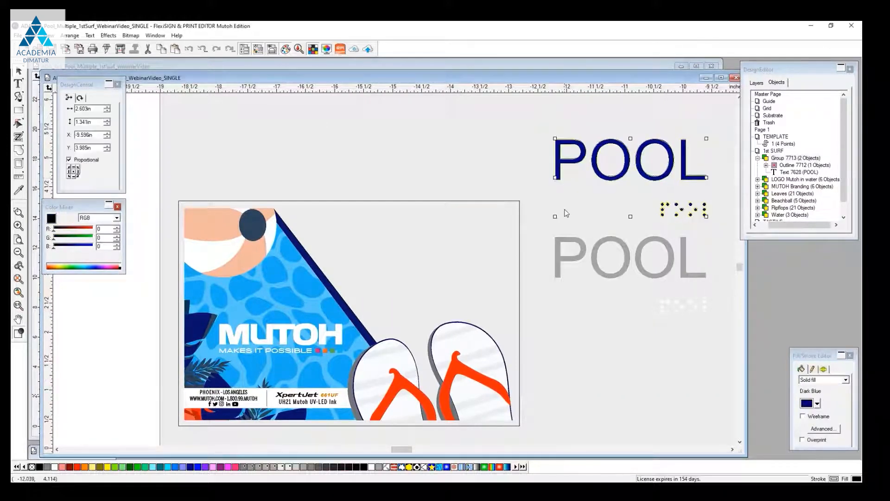
pyautogui.moveTo(557, 162); pyautogui.dragTo(348, 246)
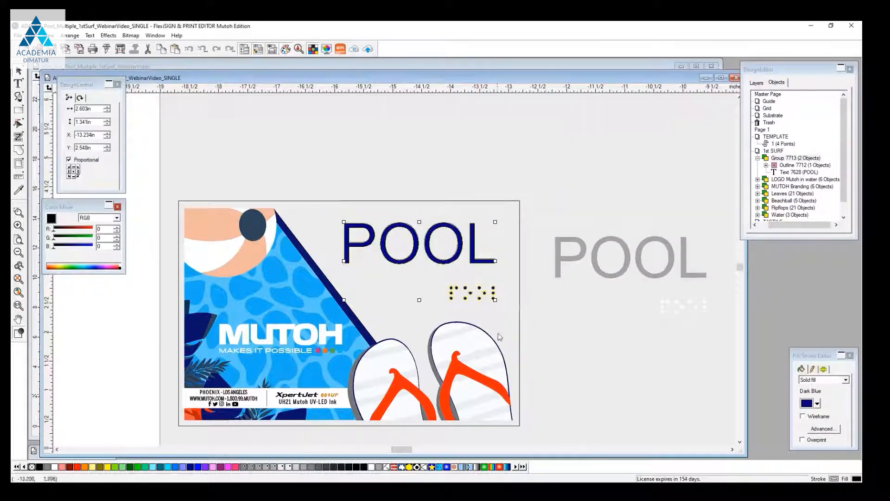
# - Copy the dark blue POOL group's X position and apply it to the gray tactile group, setting X to -13.234 in
pyautogui.click(99, 134)
pyautogui.hotkey('ctrl', 'c')
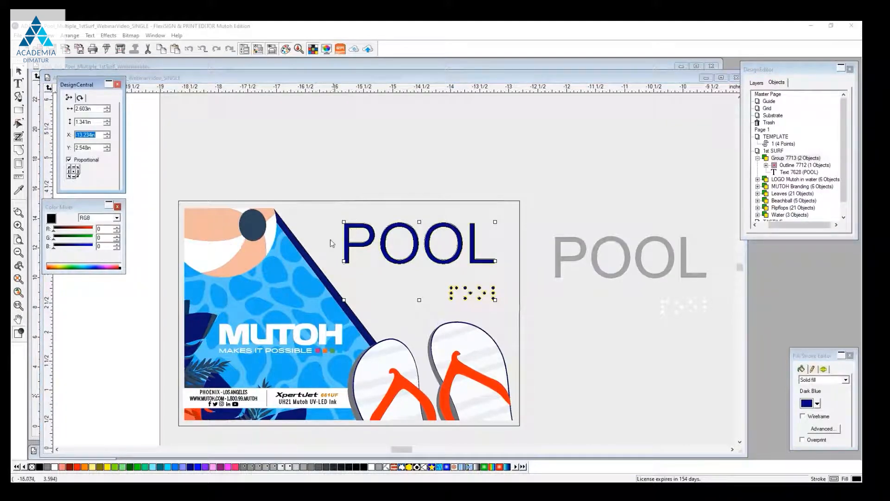
pyautogui.click(558, 278)
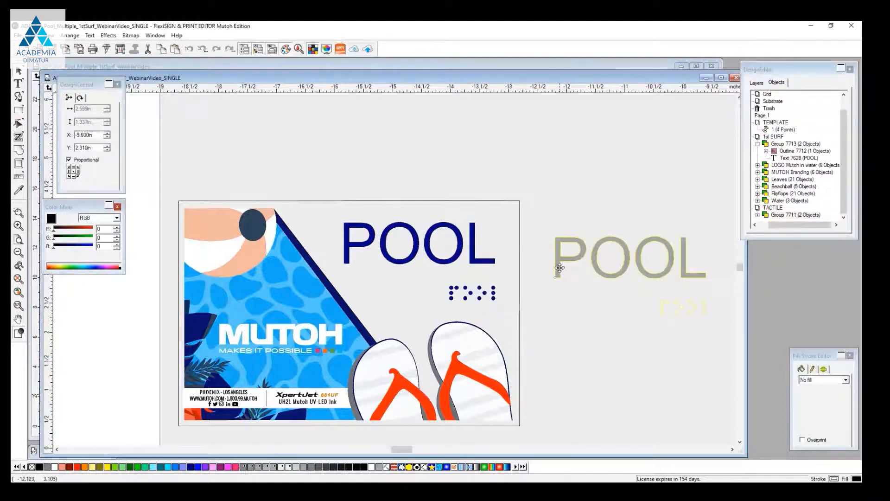
pyautogui.moveTo(99, 134); pyautogui.dragTo(23, 131)
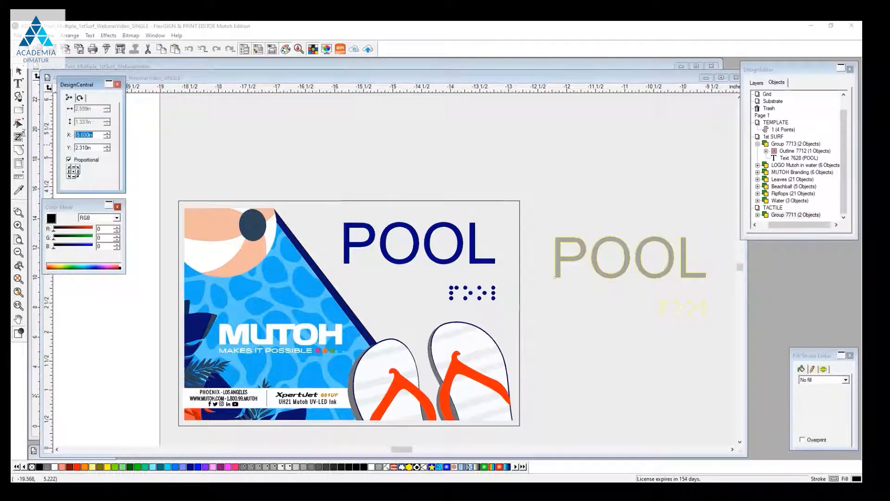
pyautogui.hotkey('ctrl', 'v')
pyautogui.press('Tab')
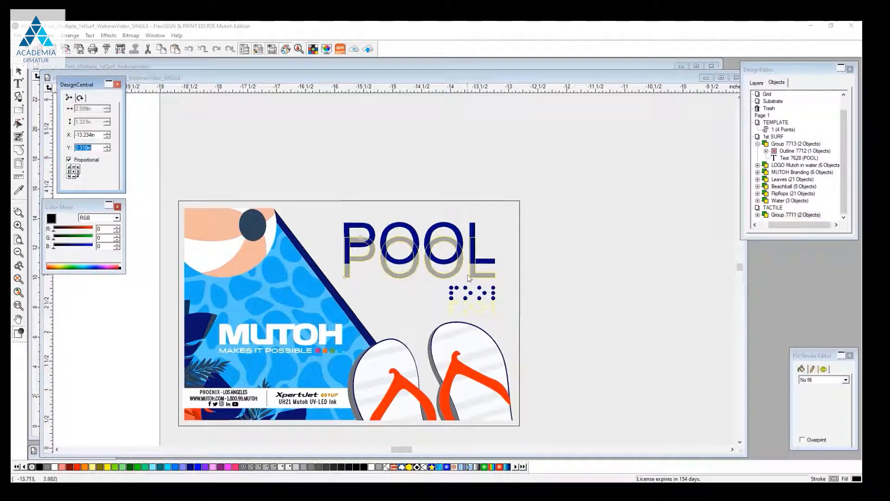
# - Copy the dark blue POOL group's Y position and apply it to the gray tactile group, setting Y to 2.548 in
pyautogui.click(474, 228)
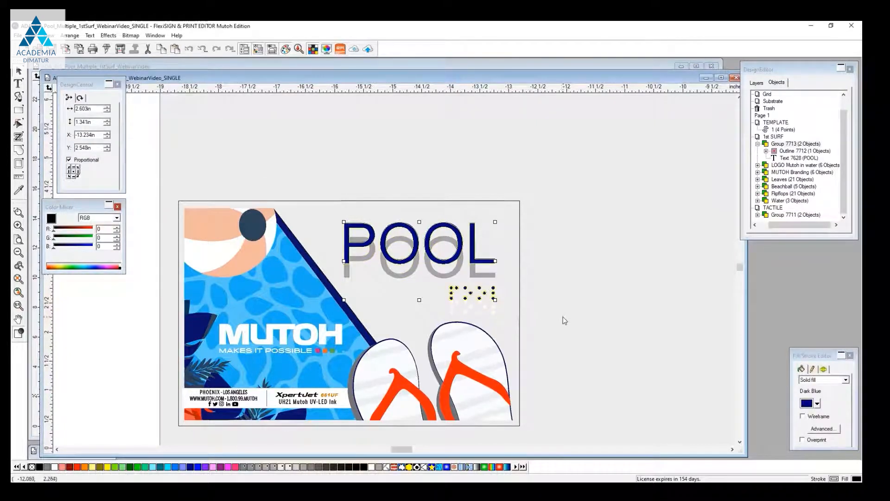
pyautogui.doubleClick(95, 148)
pyautogui.hotkey('ctrl', 'c')
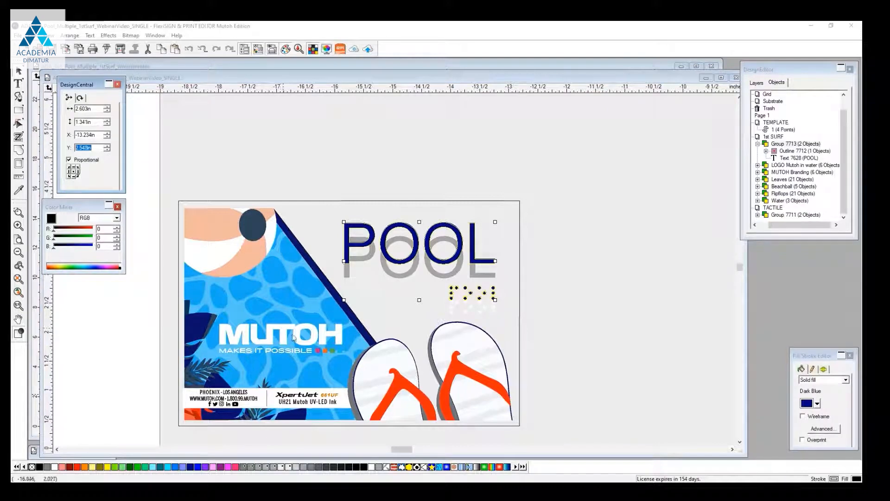
pyautogui.click(565, 323)
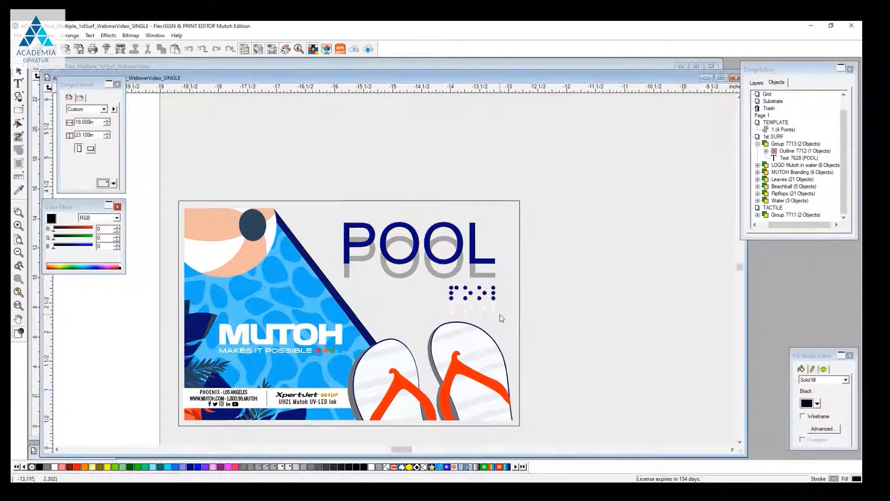
pyautogui.click(495, 315)
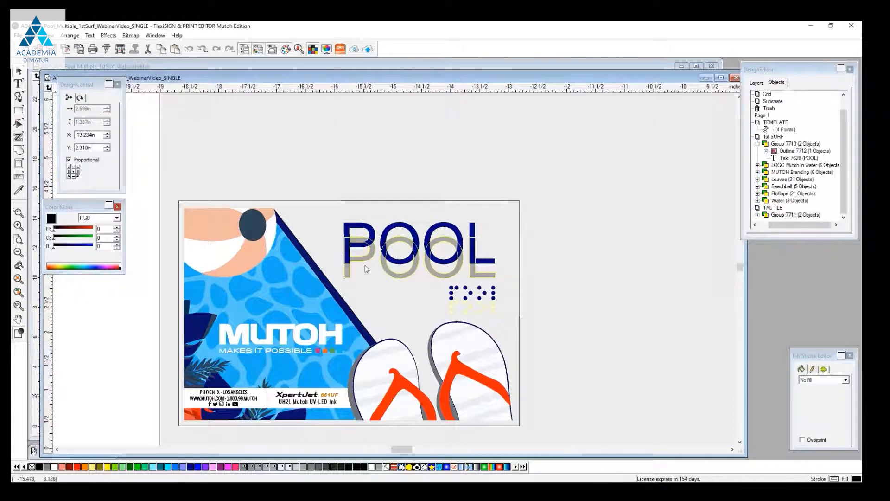
pyautogui.doubleClick(85, 148)
pyautogui.hotkey('ctrl', 'v')
pyautogui.press('Return')
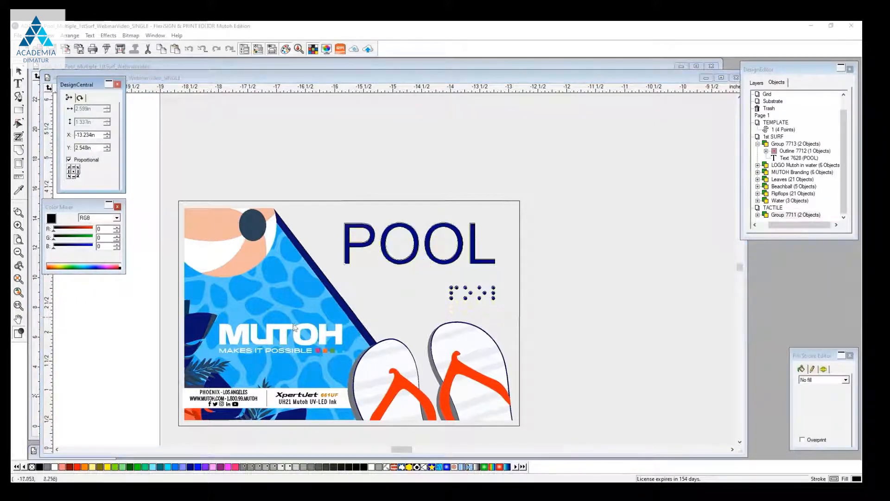
pyautogui.click(598, 287)
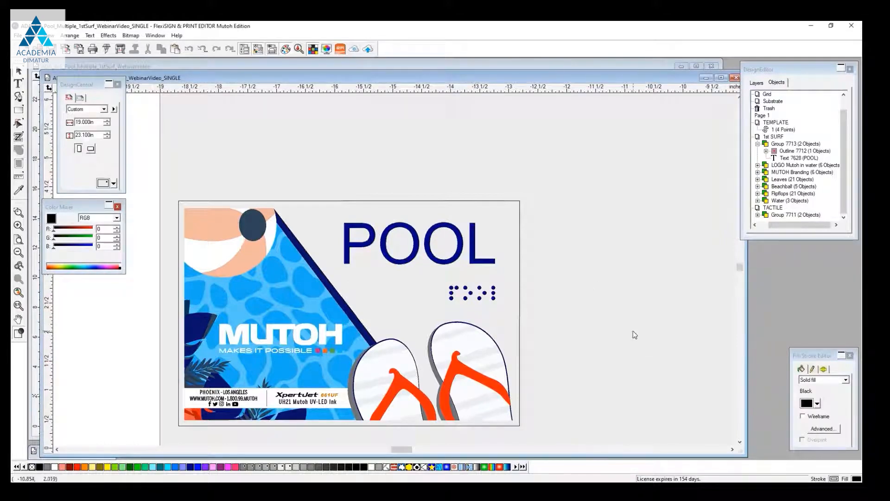
# - Collapse the printed POOL group in the object list and toggle the 1st SURF layer's visibility to check the tactile artwork beneath
pyautogui.click(758, 148)
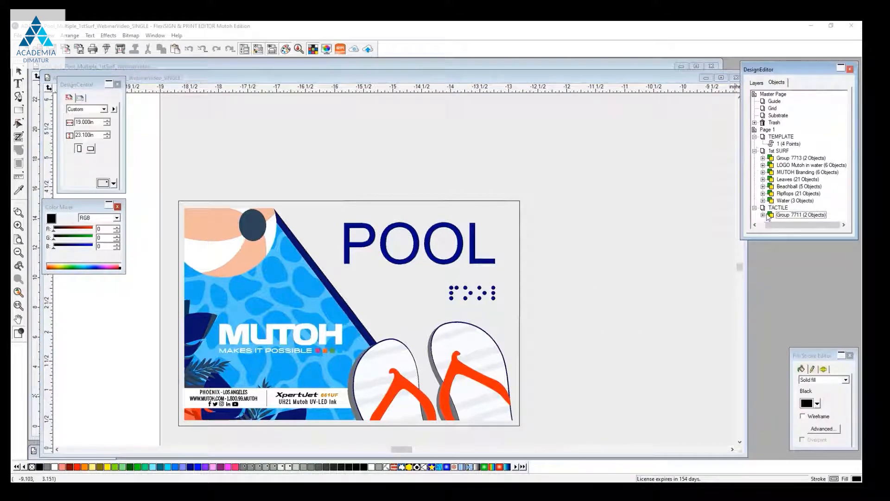
pyautogui.click(757, 84)
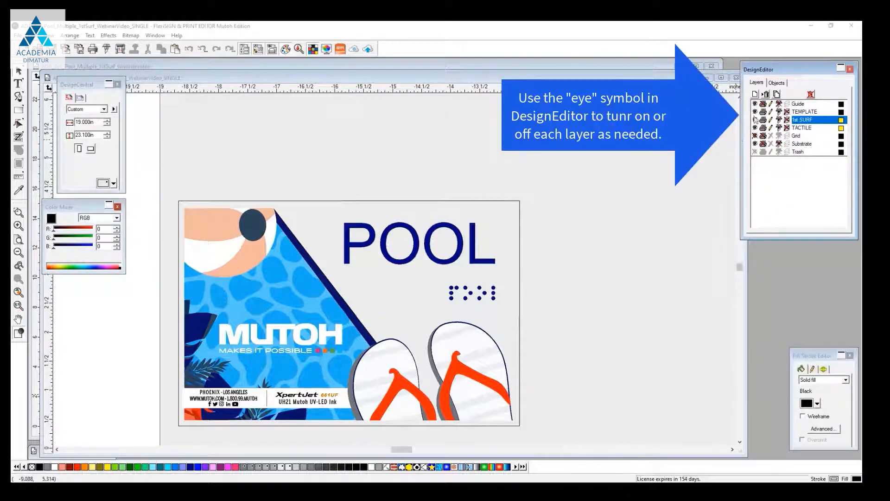
pyautogui.click(755, 111)
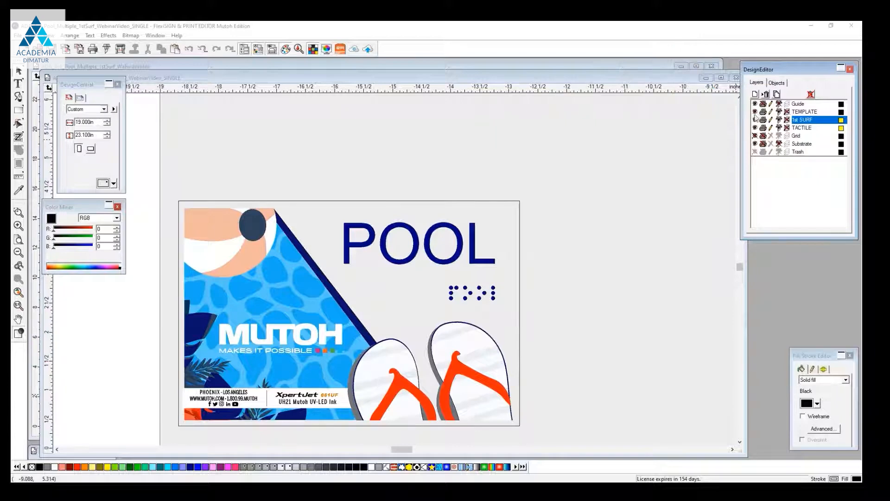
pyautogui.click(754, 121)
pyautogui.click(754, 120)
pyautogui.click(755, 120)
pyautogui.click(754, 120)
pyautogui.click(755, 121)
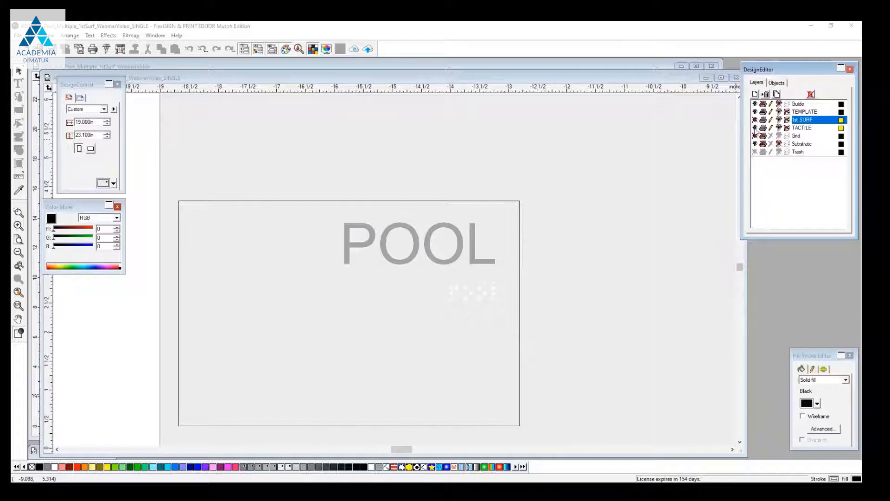
# - Toggle the TACTILE layer's visibility to check its artwork, leaving both the 1st SURF and TACTILE layers shown
pyautogui.click(755, 127)
pyautogui.click(754, 128)
pyautogui.click(755, 127)
pyautogui.click(754, 128)
pyautogui.click(754, 128)
pyautogui.click(755, 128)
pyautogui.click(755, 128)
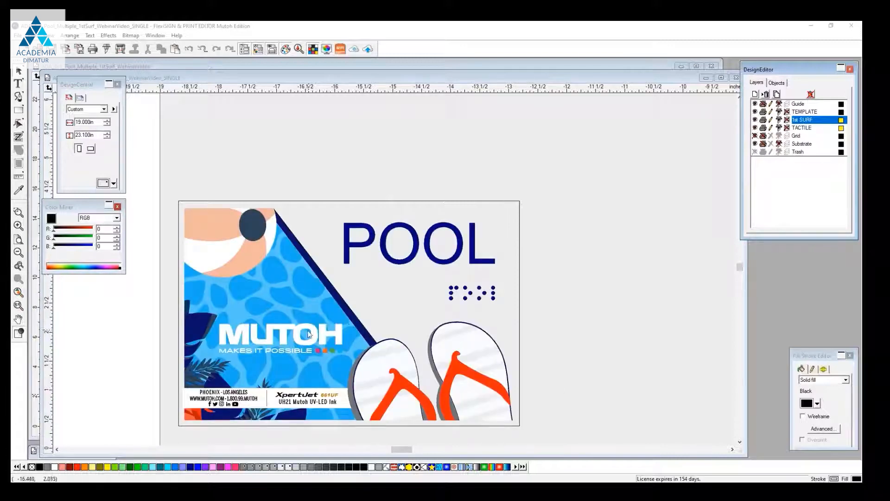
# - Select all the artwork of the single POOL sign and start the Step and Repeat command on it
pyautogui.scroll(-3, 339, 328)
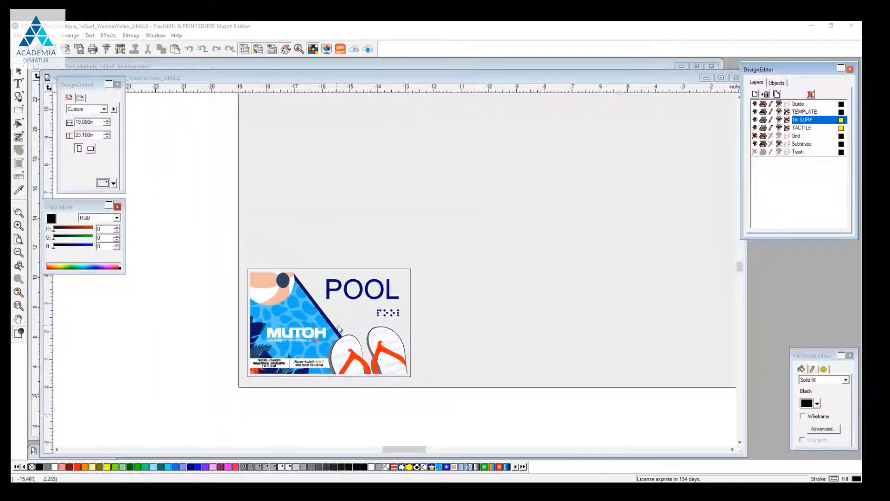
pyautogui.scroll(-3, 339, 328)
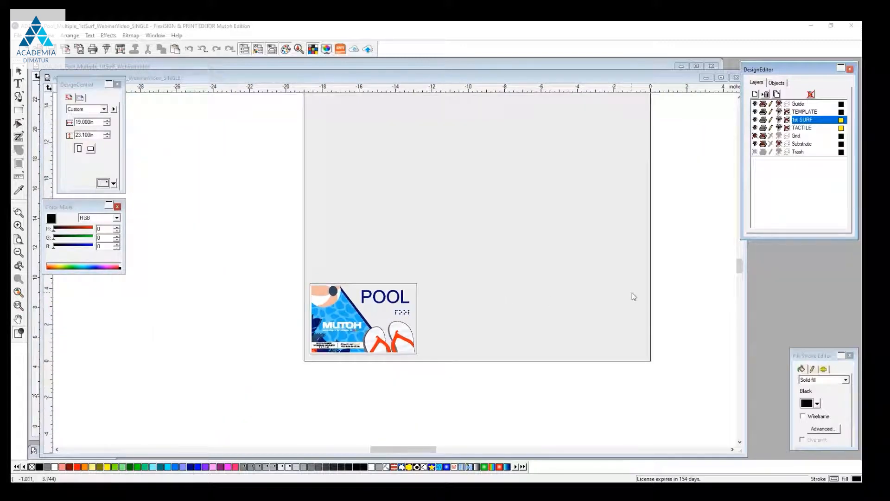
pyautogui.scroll(-1, 598, 291)
pyautogui.scroll(2, 657, 283)
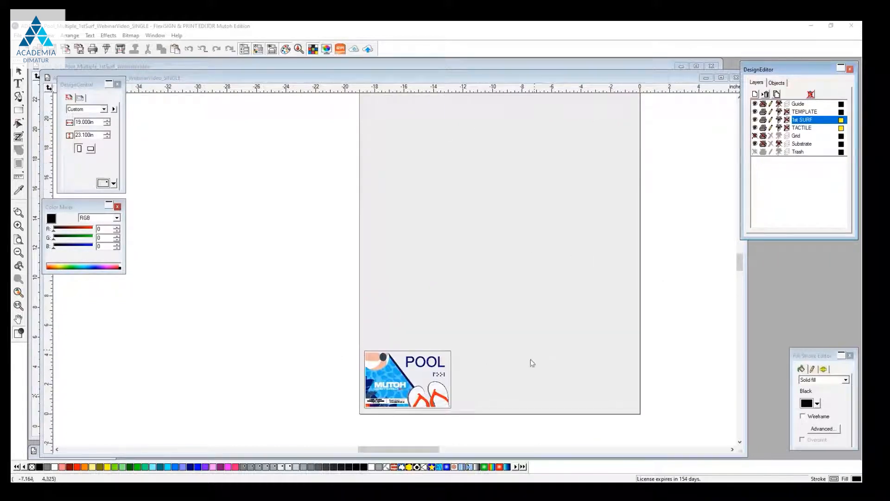
pyautogui.moveTo(349, 337); pyautogui.dragTo(475, 420)
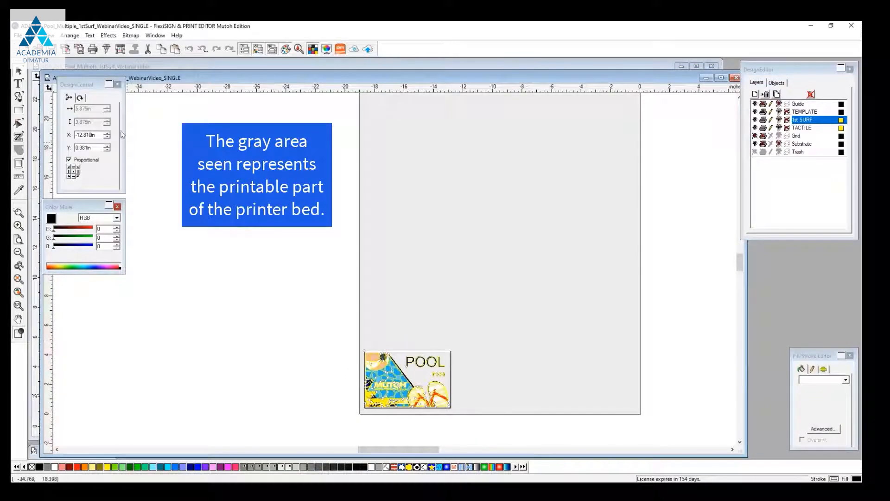
pyautogui.click(71, 37)
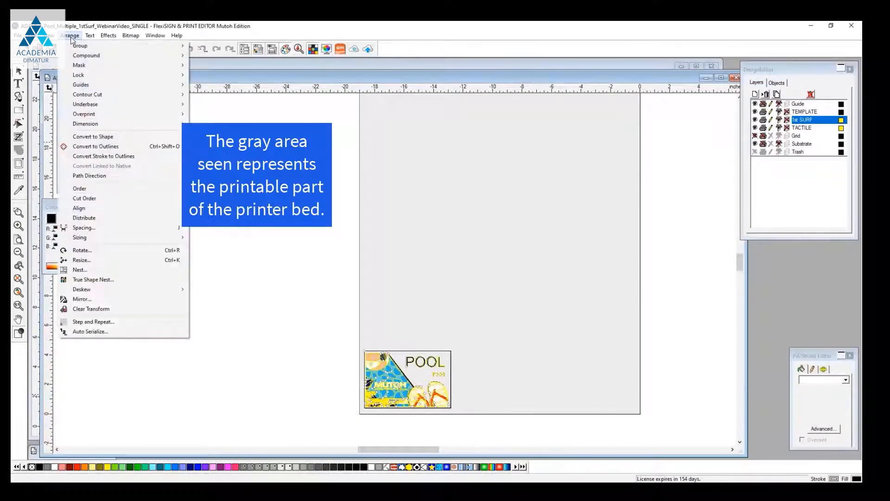
pyautogui.click(92, 321)
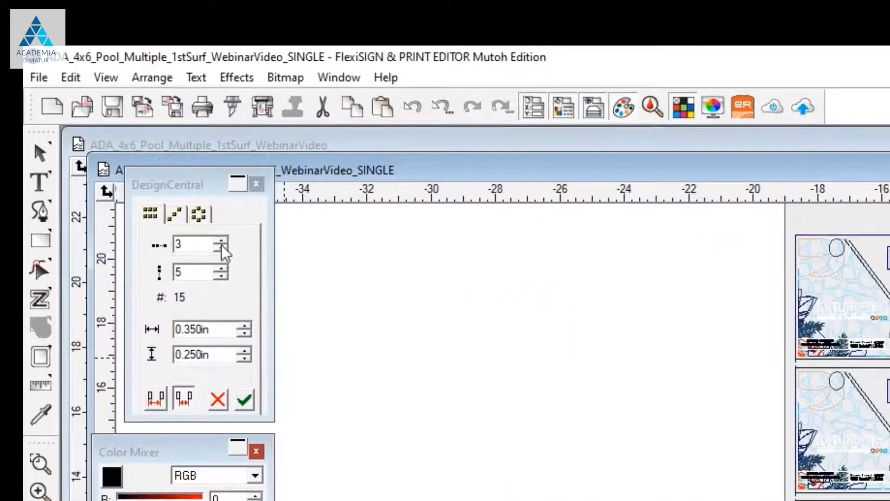
# - Repeat the sign across the printer bed in 3 columns and 5 rows, spaced 0.350 in horizontally and 0.250 in vertically
pyautogui.click(221, 247)
pyautogui.click(220, 247)
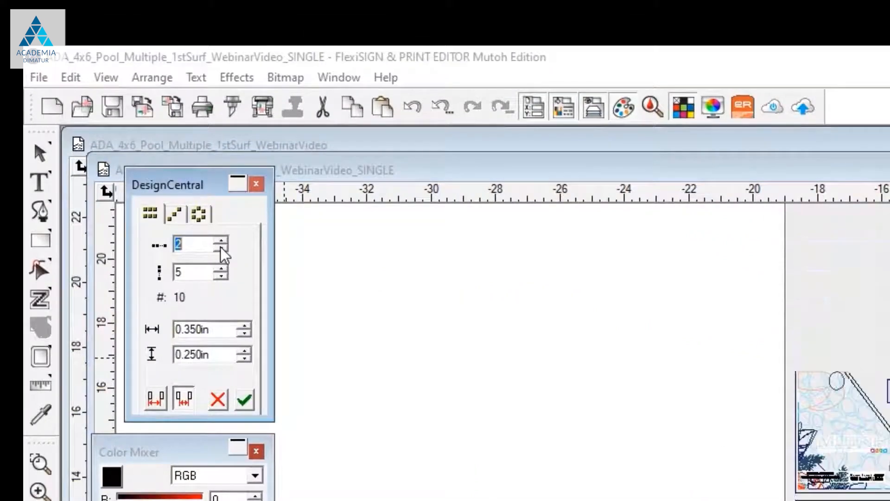
pyautogui.click(221, 246)
pyautogui.click(219, 240)
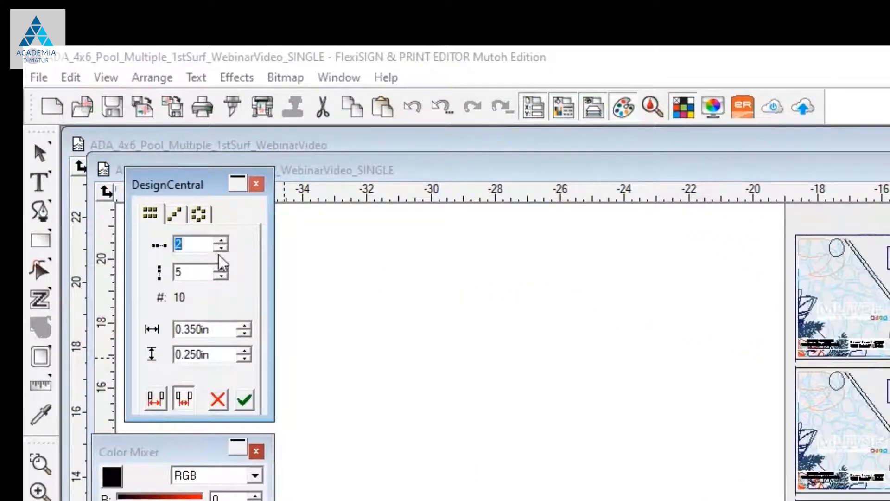
pyautogui.click(221, 241)
pyautogui.click(221, 276)
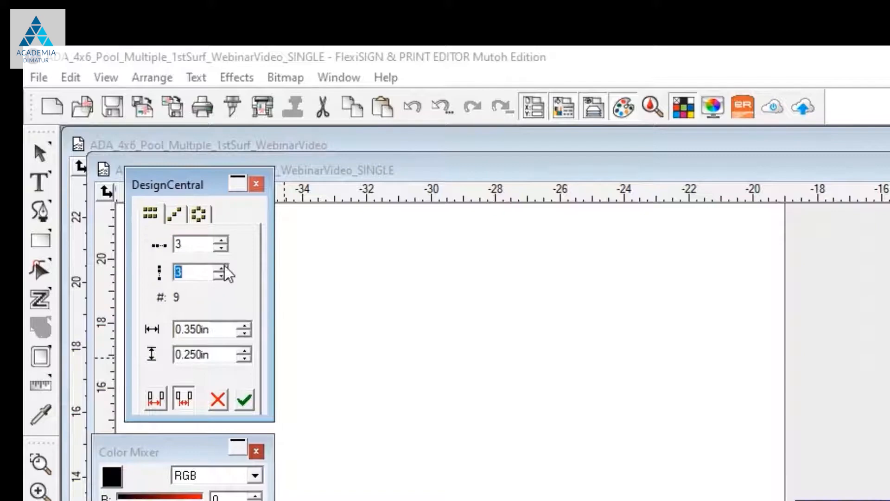
pyautogui.click(223, 269)
pyautogui.click(223, 269)
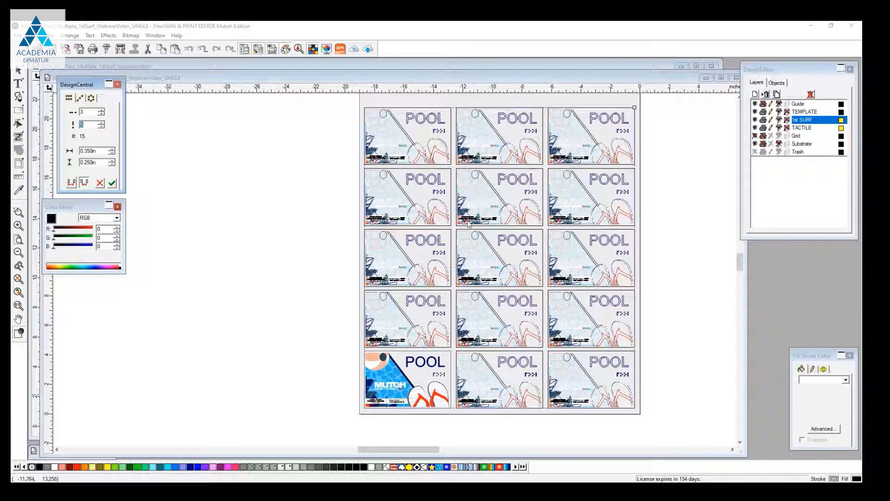
pyautogui.click(113, 183)
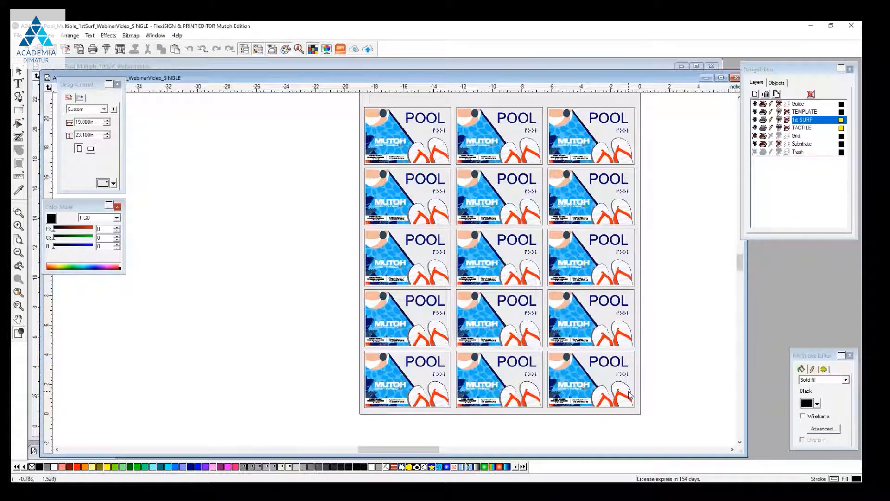
# - In the multiple-sign document, hide the TEMPLATE and 1st SURF layers and make TACTILE the active layer
pyautogui.scroll(3, 638, 370)
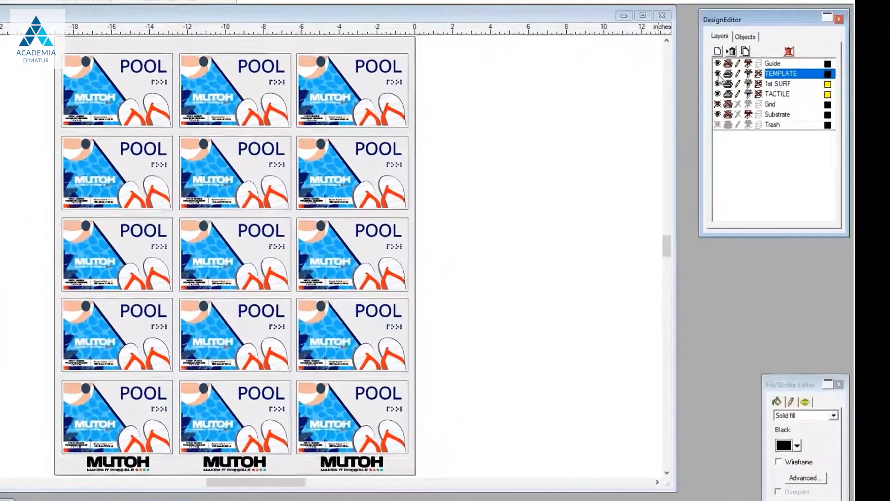
pyautogui.click(717, 73)
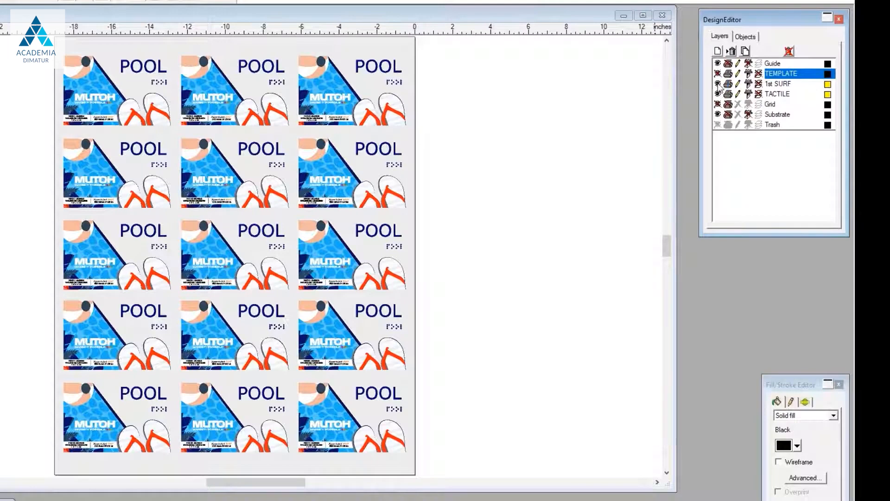
pyautogui.click(717, 84)
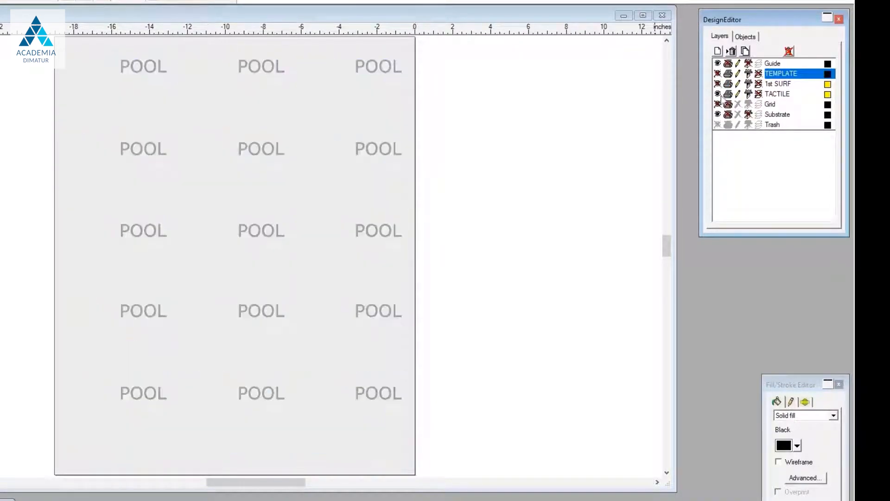
pyautogui.click(778, 95)
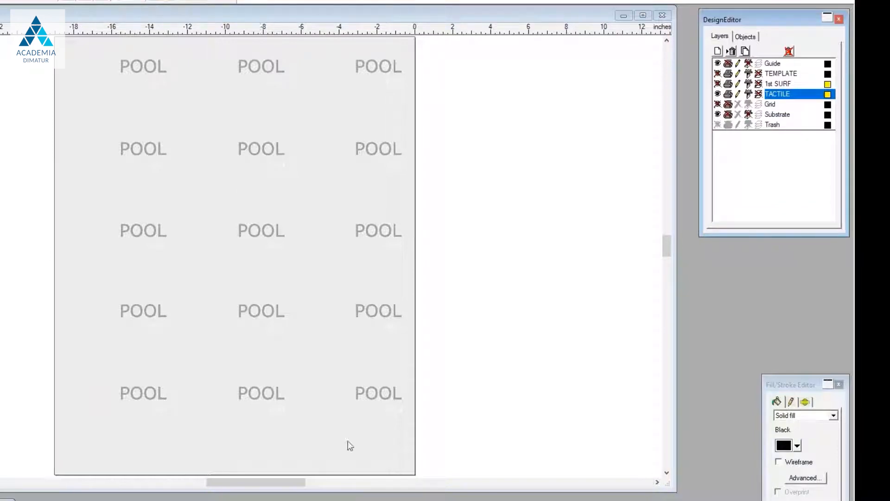
# - Select all the tactile artwork on the bed and open RIP and Print, keeping the RIP and Print color settings
pyautogui.scroll(3, 376, 425)
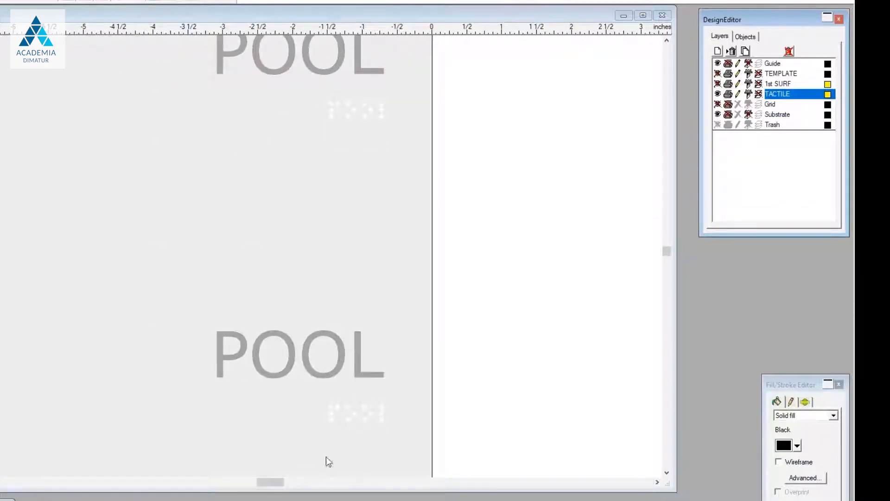
pyautogui.hotkey('ctrl', '0')
pyautogui.moveTo(1, 53)
pyautogui.mouseDown()
pyautogui.moveTo(294, 366)
pyautogui.moveTo(321, 469)
pyautogui.mouseUp()
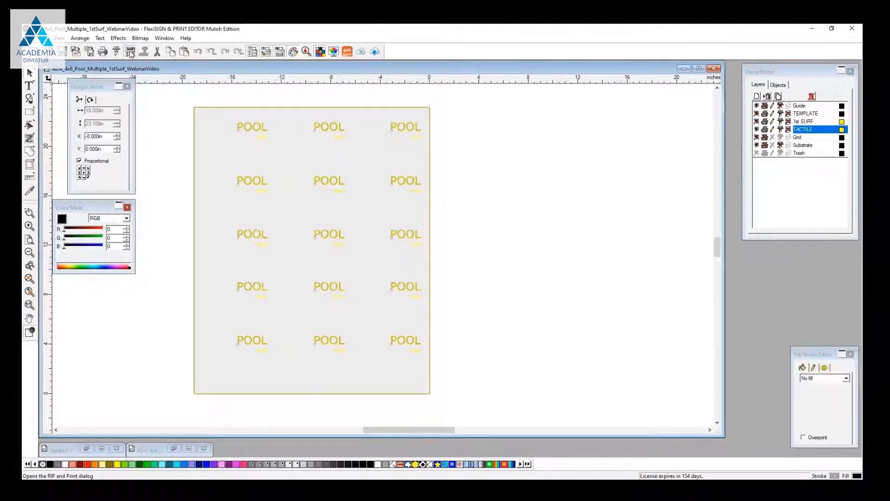
pyautogui.click(130, 51)
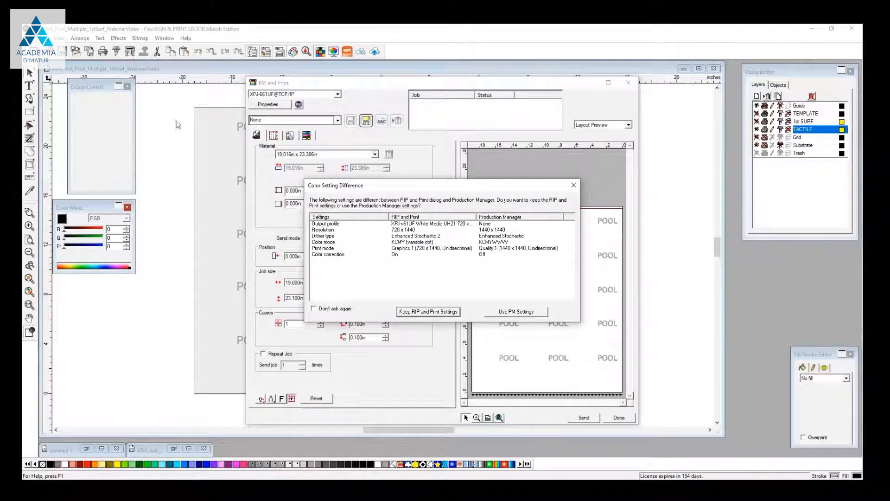
pyautogui.click(428, 311)
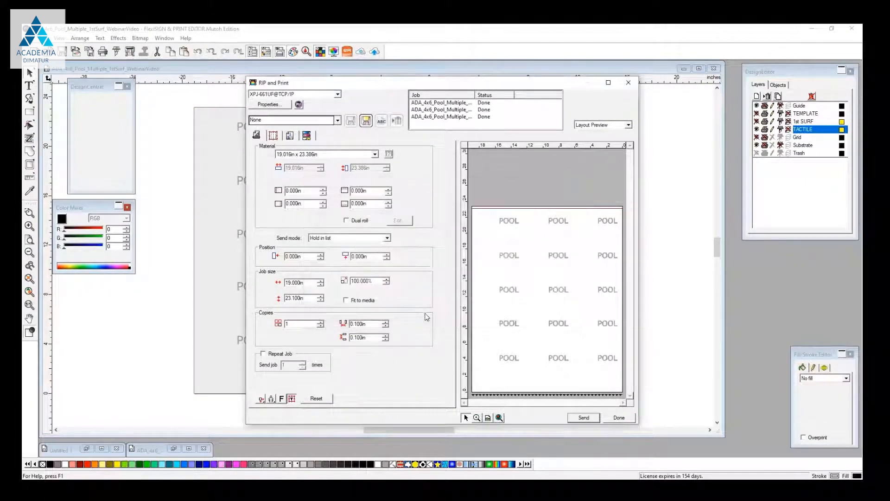
# - Apply the ADA Build-Up Pass preset to the tactile job, send it with Hold in list, and close the print dialog
pyautogui.click(338, 121)
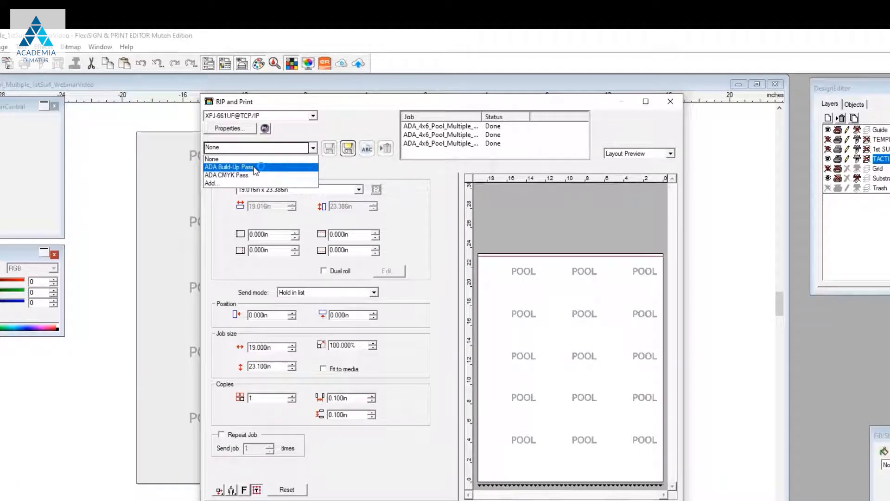
pyautogui.click(255, 168)
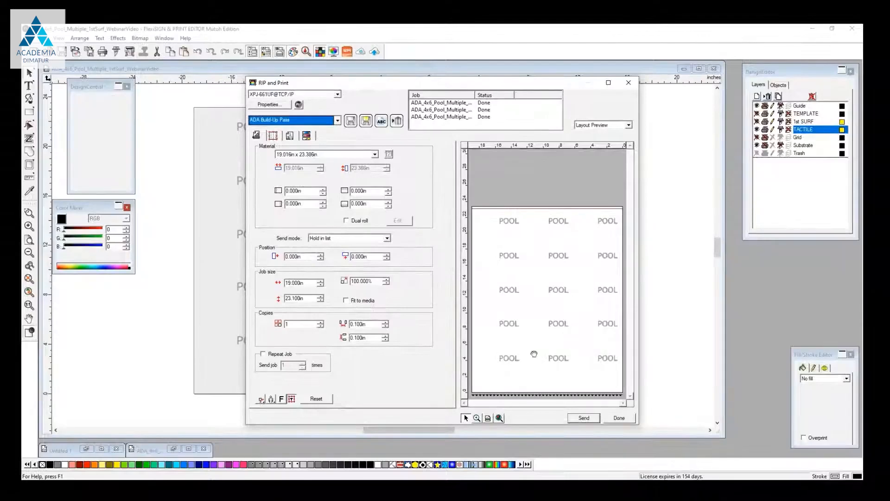
pyautogui.click(584, 418)
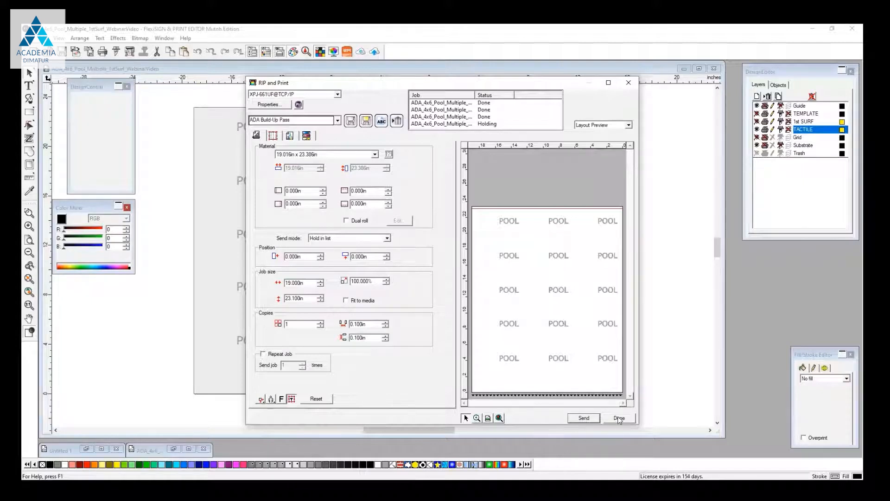
pyautogui.click(619, 418)
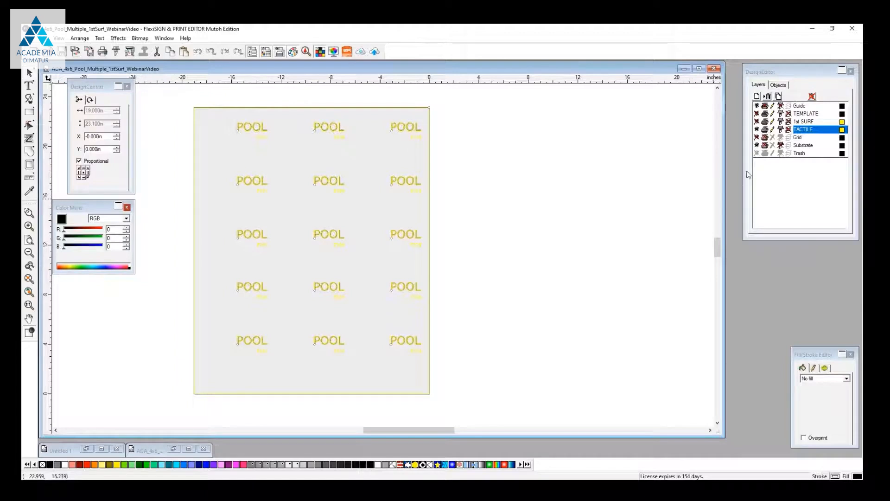
# - Hide the TACTILE layer, show the 1st SURF layer and make 1st SURF active
pyautogui.click(757, 130)
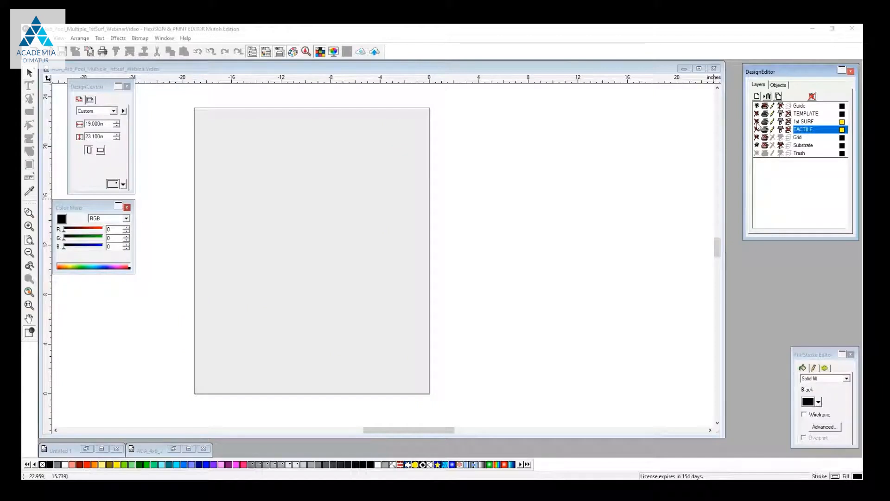
pyautogui.click(757, 122)
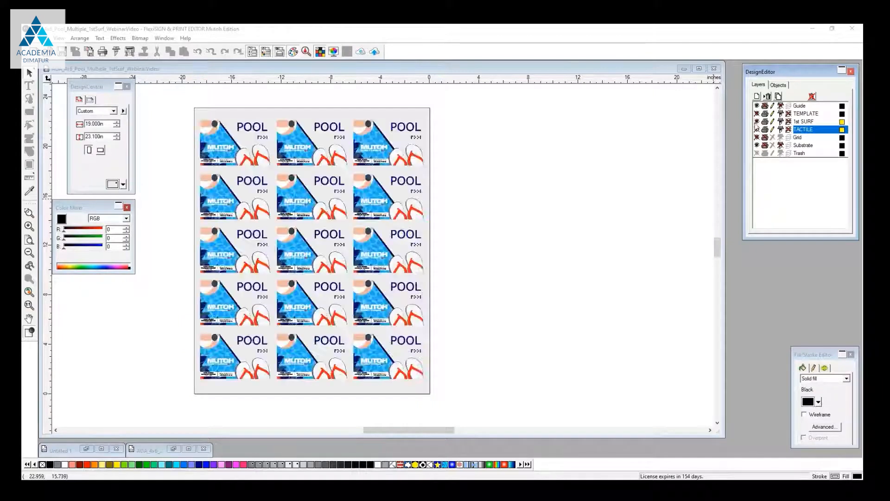
pyautogui.click(804, 121)
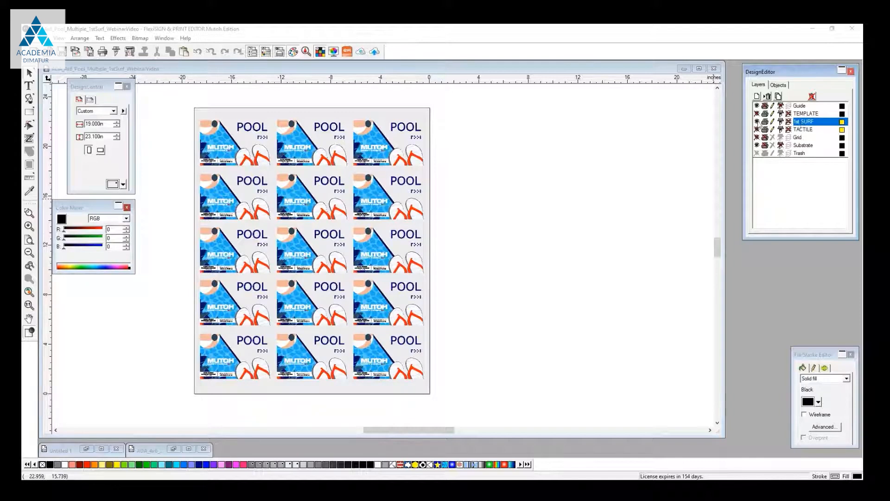
# - Select all the printed 1st SURF artwork and open RIP and Print, keeping the RIP and Print color settings
pyautogui.moveTo(180, 96)
pyautogui.mouseDown()
pyautogui.moveTo(261, 261)
pyautogui.moveTo(461, 412)
pyautogui.mouseUp()
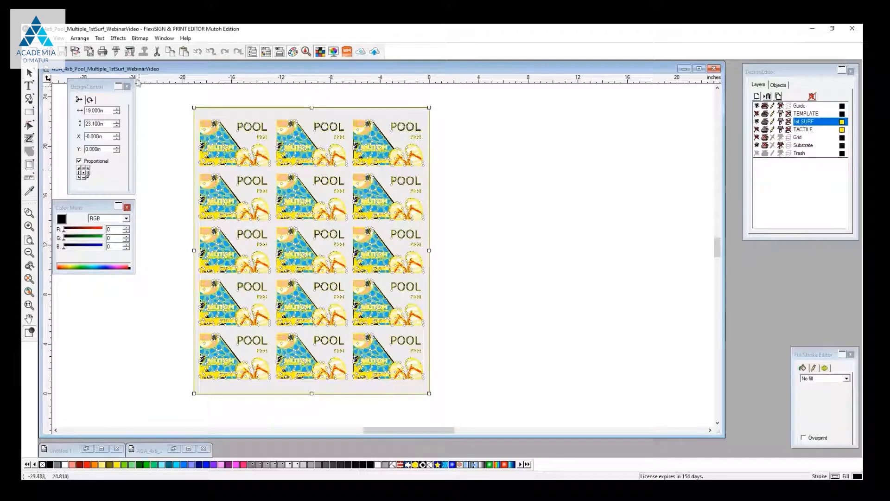
pyautogui.click(129, 51)
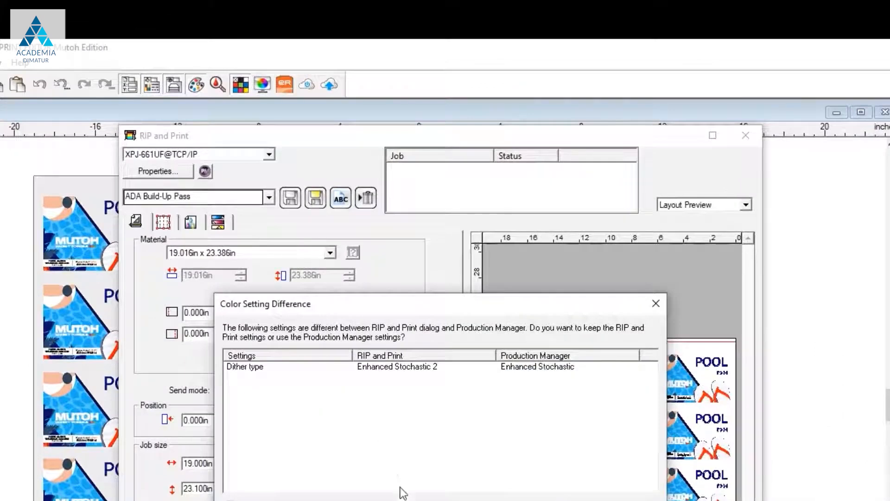
pyautogui.click(404, 497)
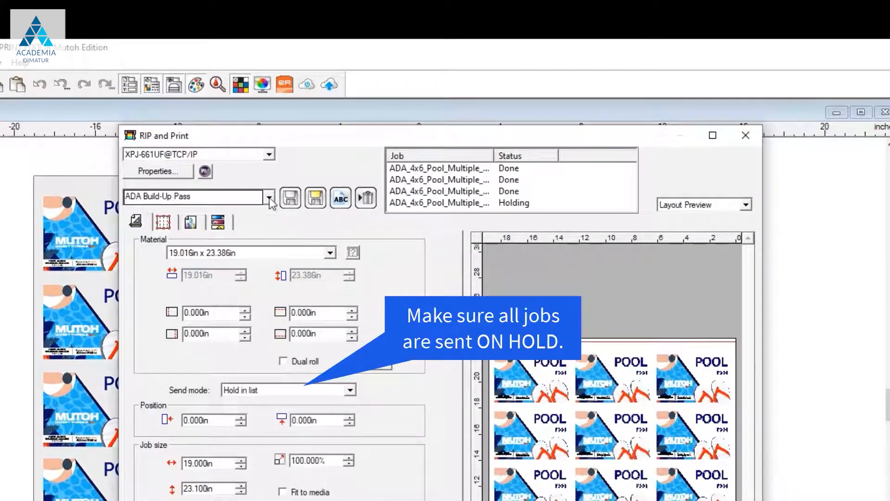
# - Apply the ADA CMYK Pass preset to the 1st SURF job, send it with Hold in list, and close the print dialog
pyautogui.click(269, 198)
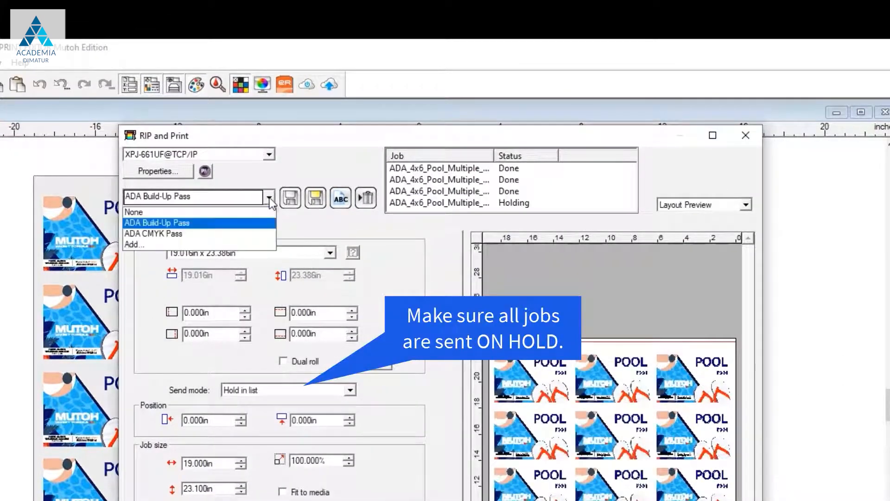
pyautogui.click(181, 234)
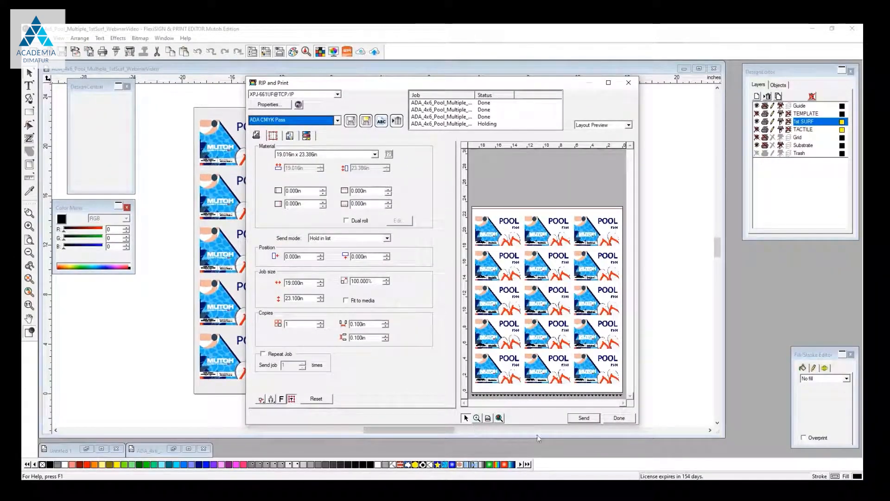
pyautogui.click(586, 419)
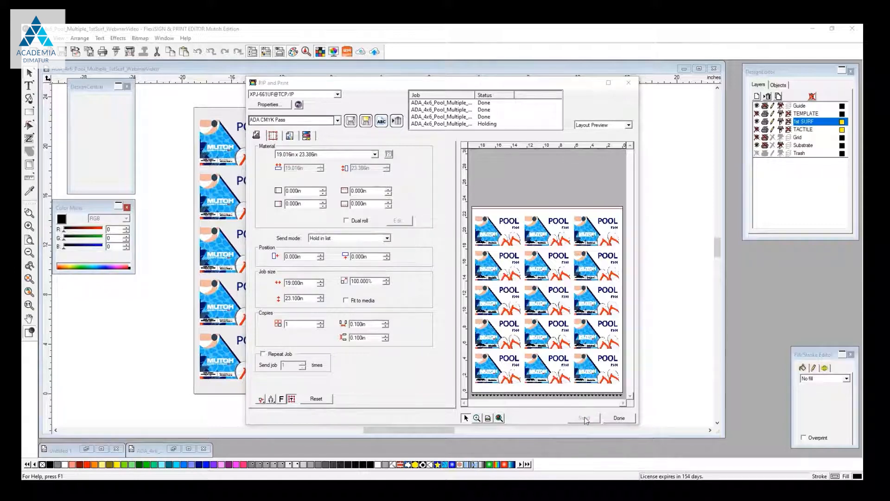
pyautogui.click(617, 418)
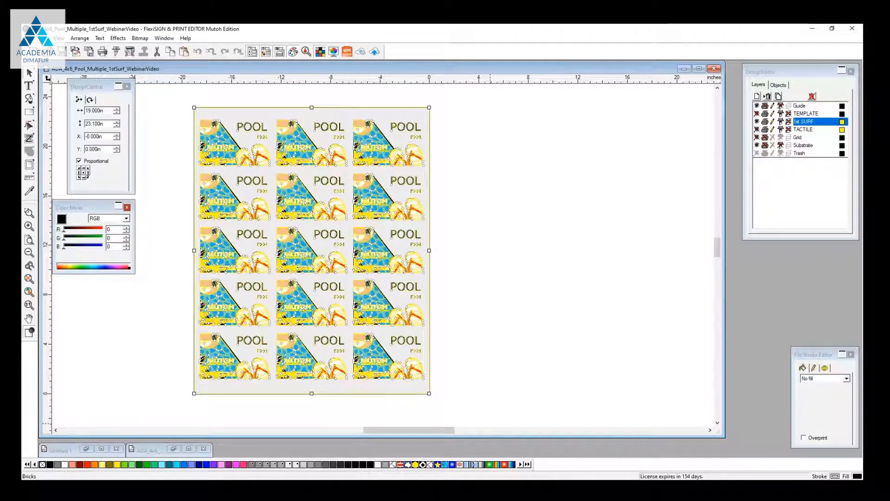
# - Switch to Production Manager and delete the two XPJ-661UF jobs with Holding status from the hold list
pyautogui.click(356, 489)
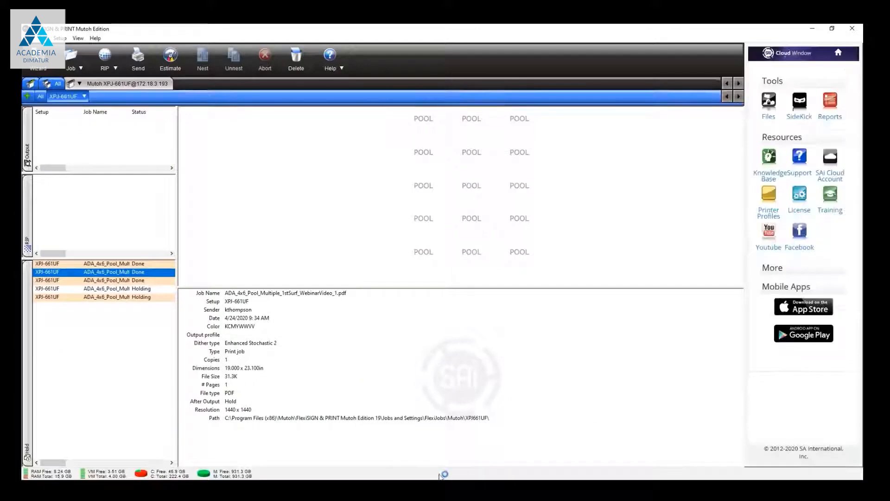
pyautogui.click(136, 289)
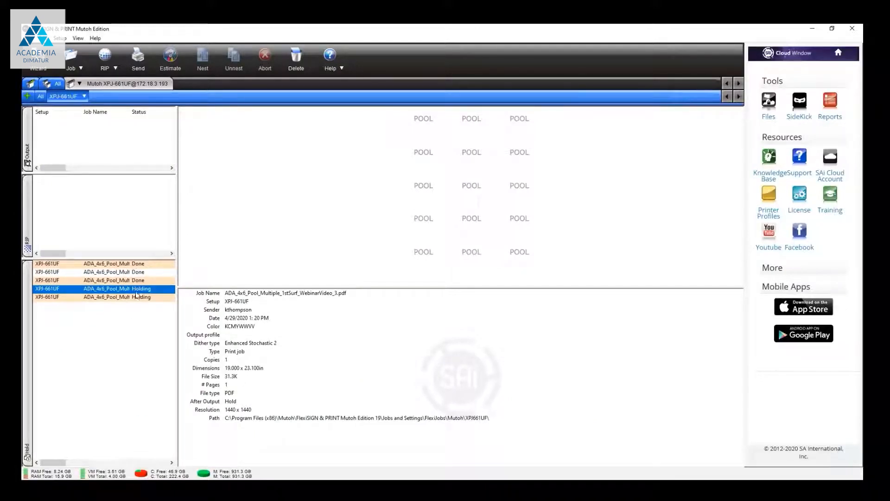
pyautogui.keyDown('shift'); pyautogui.click(134, 298); pyautogui.keyUp('shift')
pyautogui.press('Delete')
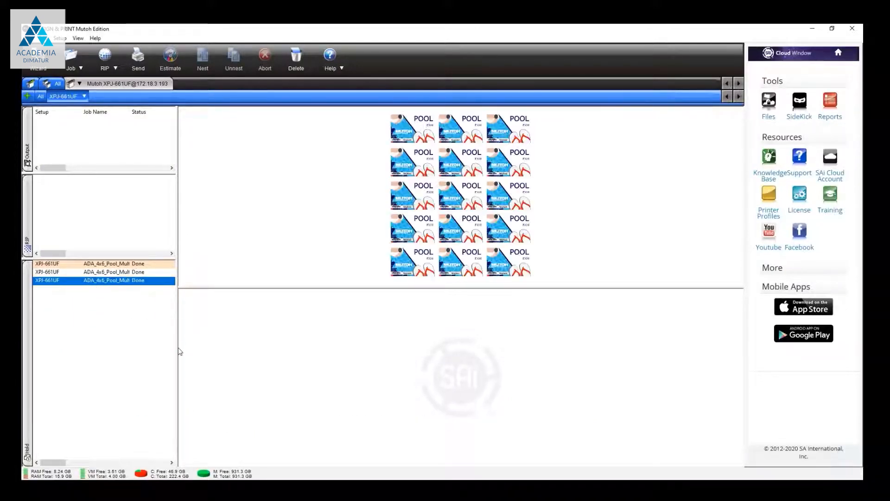
# - Review the previews and job details of the completed tactile build-up job and the completed 1st SURF color job in the hold list
pyautogui.click(138, 273)
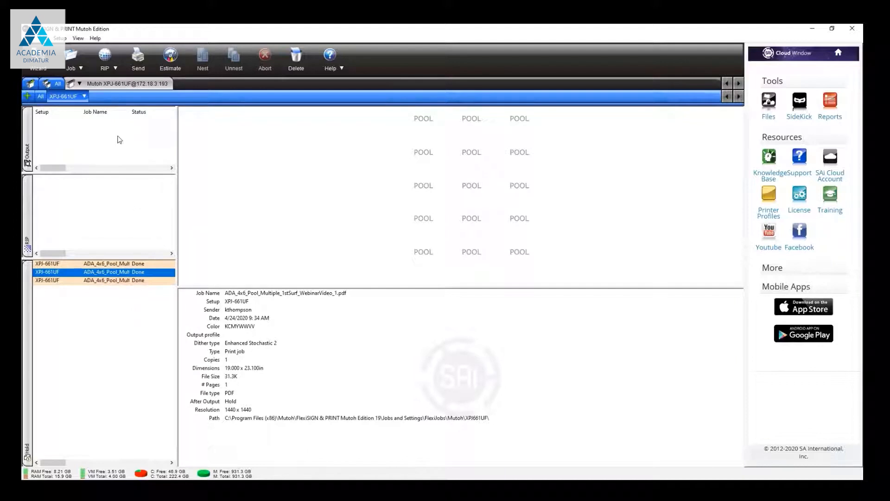
pyautogui.moveTo(149, 275); pyautogui.dragTo(117, 150)
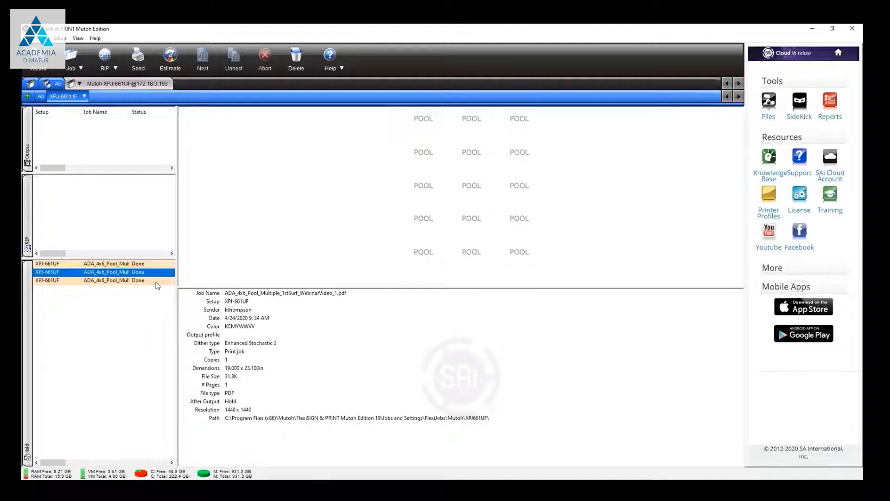
pyautogui.click(157, 281)
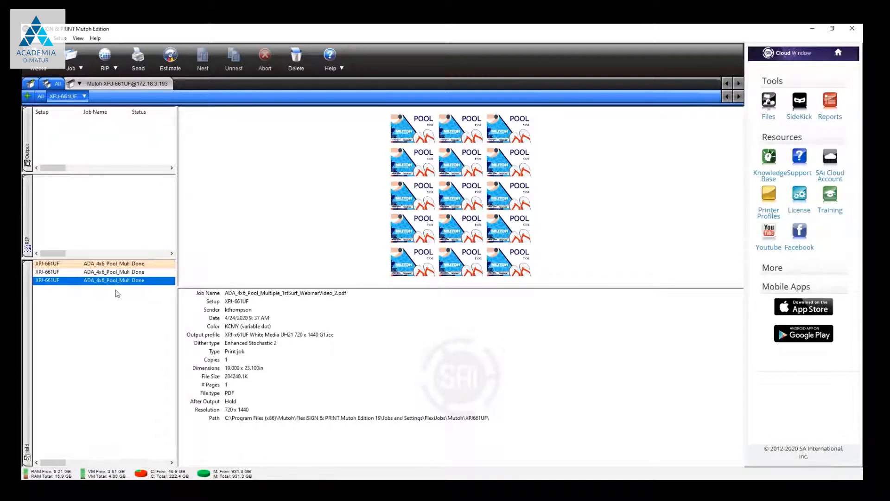
pyautogui.click(135, 273)
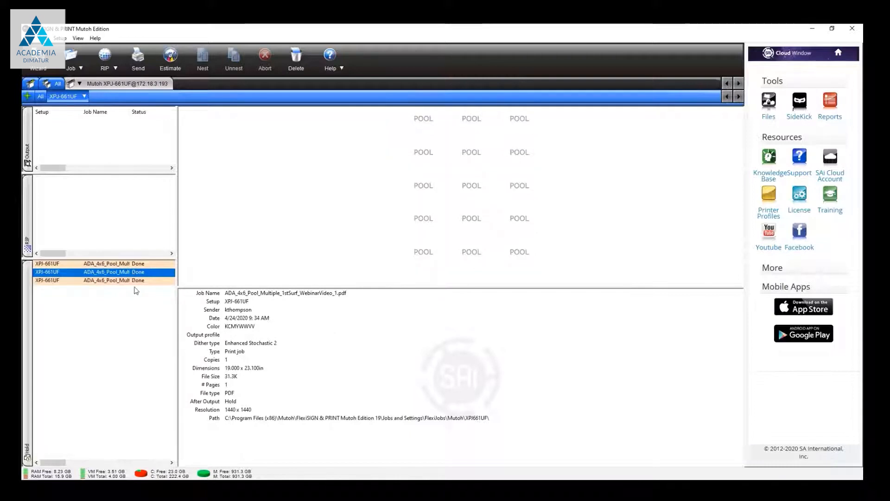
pyautogui.click(137, 280)
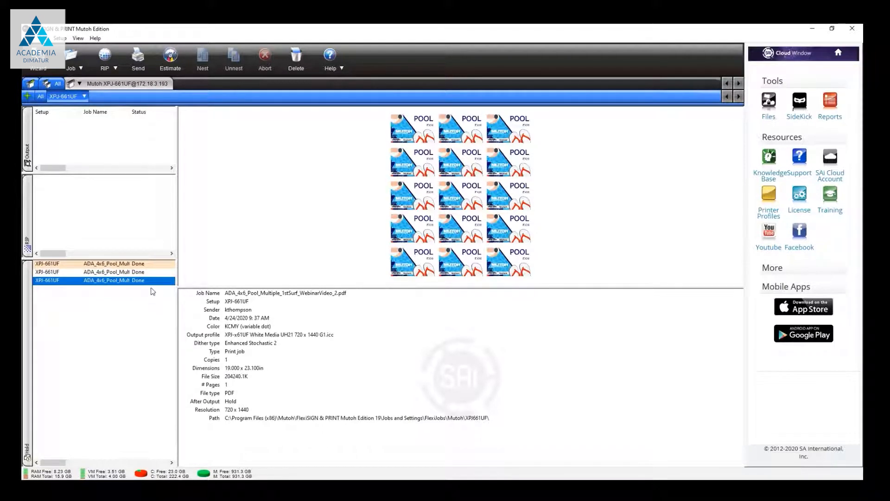